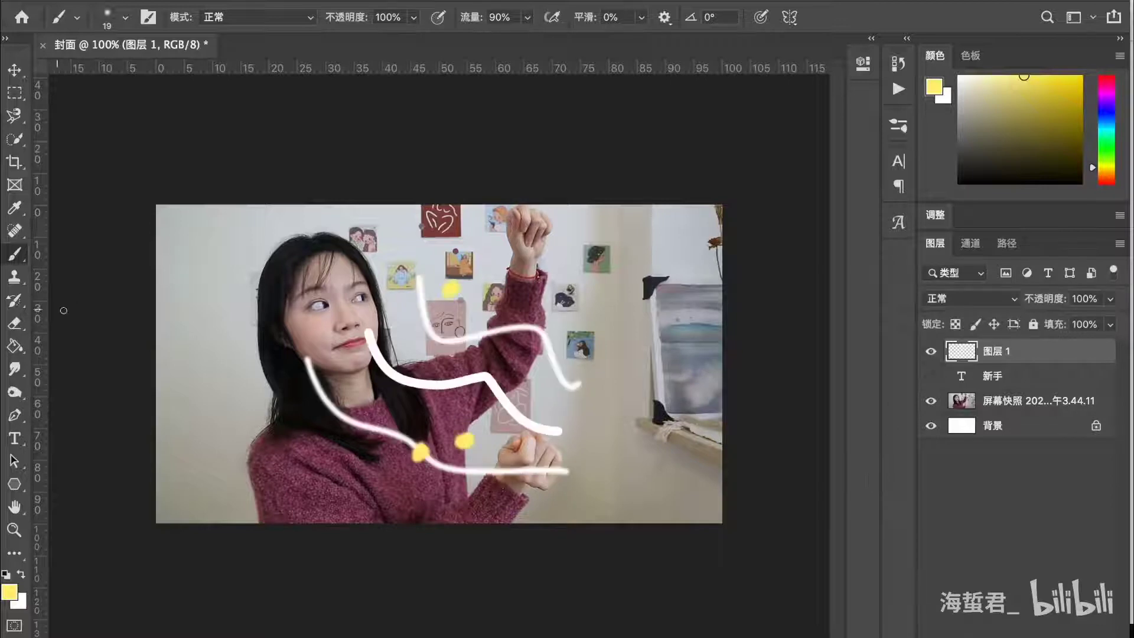
Step: Paint a freehand yellow brush stroke on the photo layer and erase across it with the Eraser
left_click(16, 324)
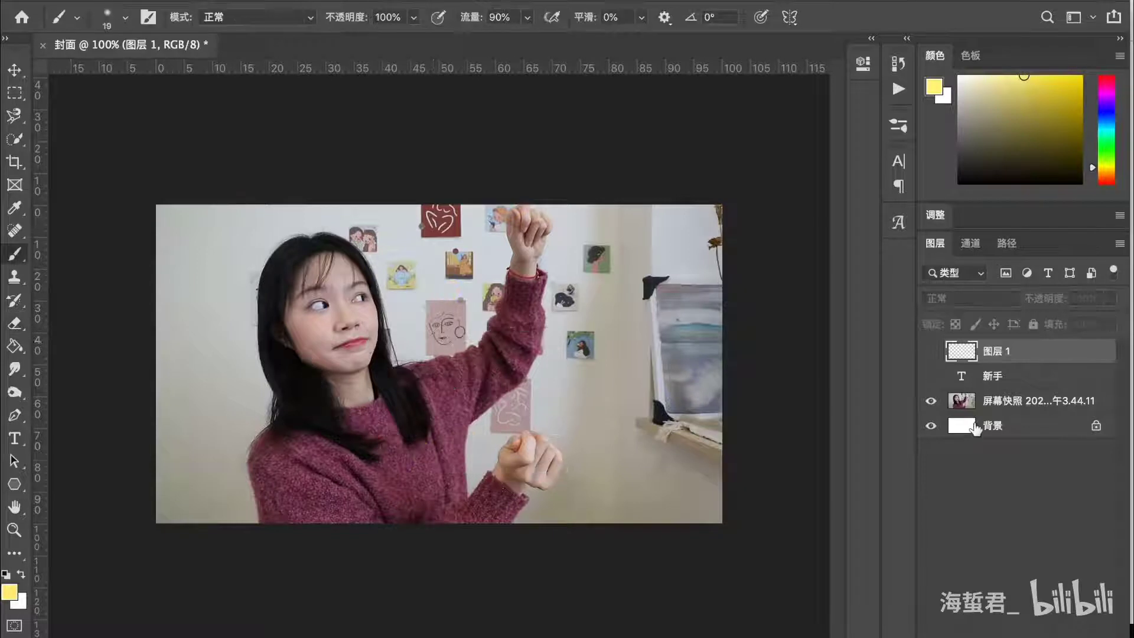
left_click(1003, 406)
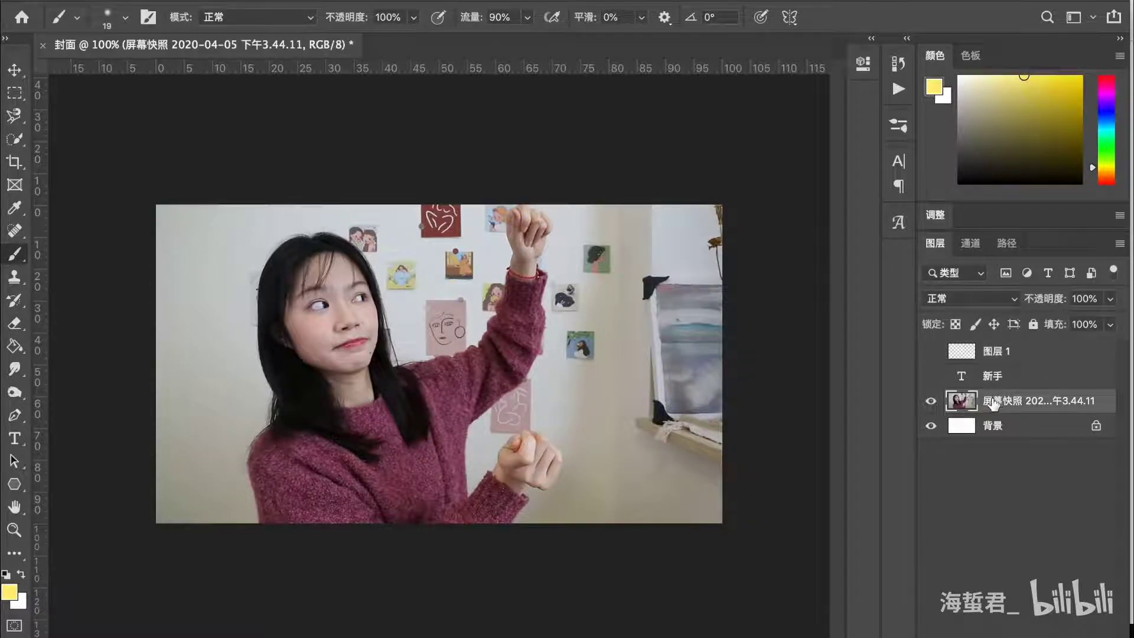
mouse_move(419, 367)
left_mouse_down()
mouse_move(344, 453)
mouse_move(361, 478)
left_mouse_up()
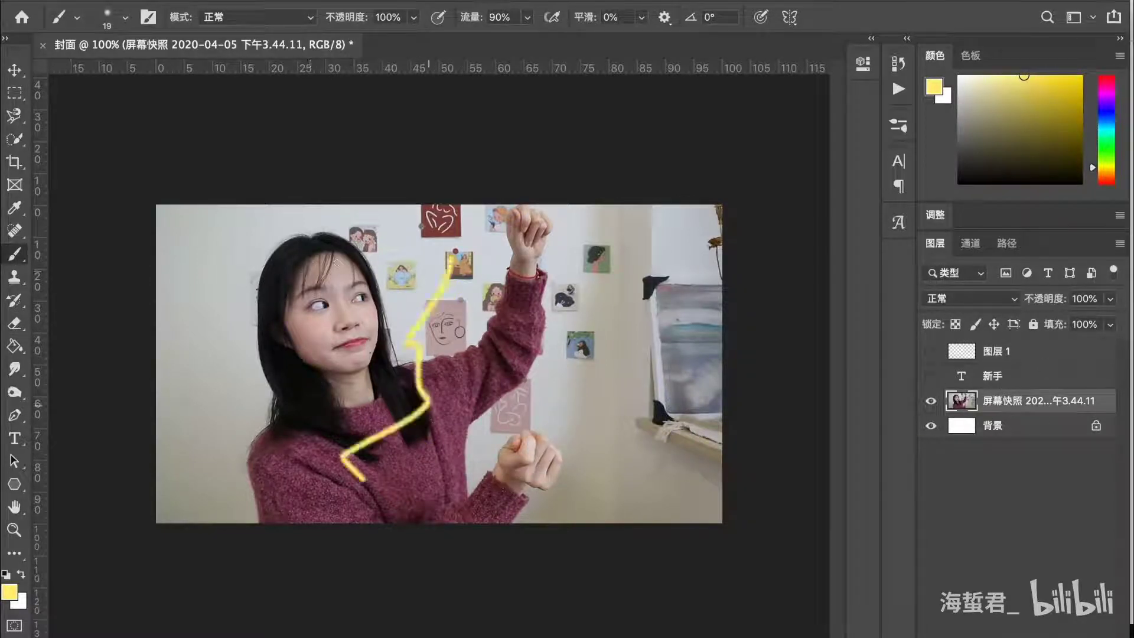
left_click(932, 402)
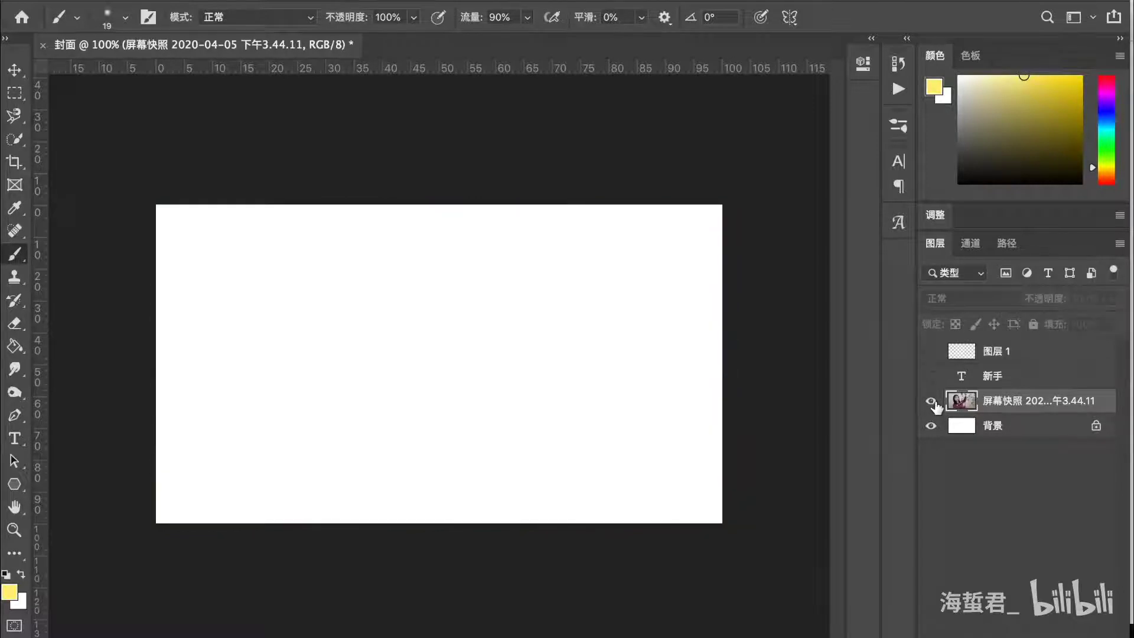
left_click(931, 402)
left_click(8, 319)
mouse_move(455, 284)
left_mouse_down()
mouse_move(434, 307)
mouse_move(443, 332)
mouse_move(428, 353)
mouse_move(310, 385)
mouse_move(387, 343)
left_mouse_up()
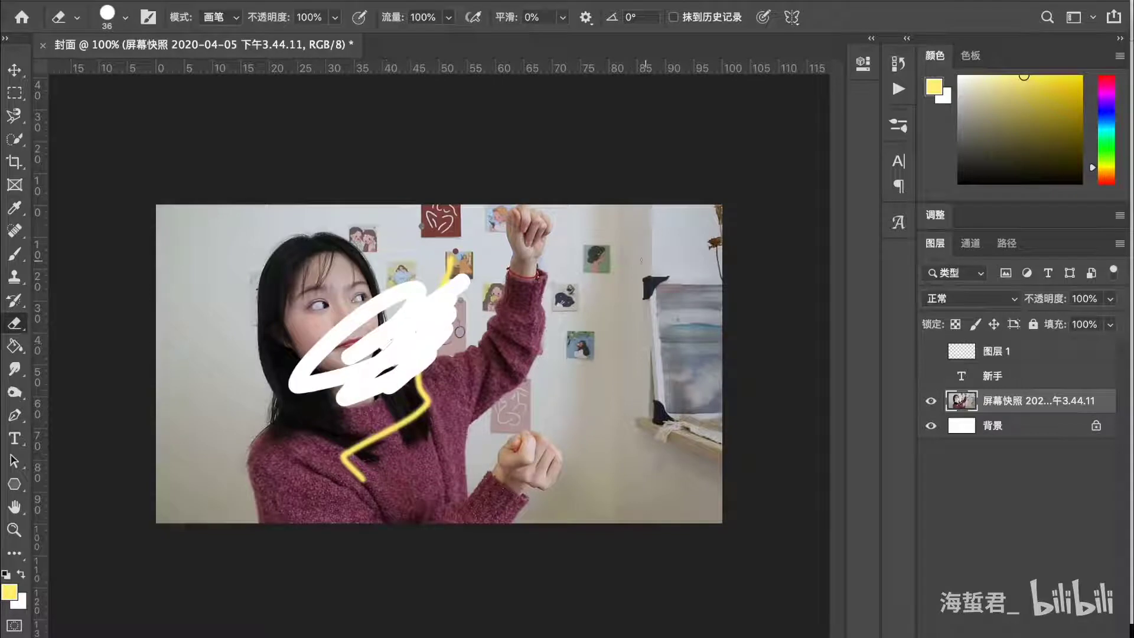
Step: Undo the eraser and brush strokes on the photo layer and toggle the visibility of 图层 1
key("ctrl+z")
key("ctrl+z")
key("ctrl+z")
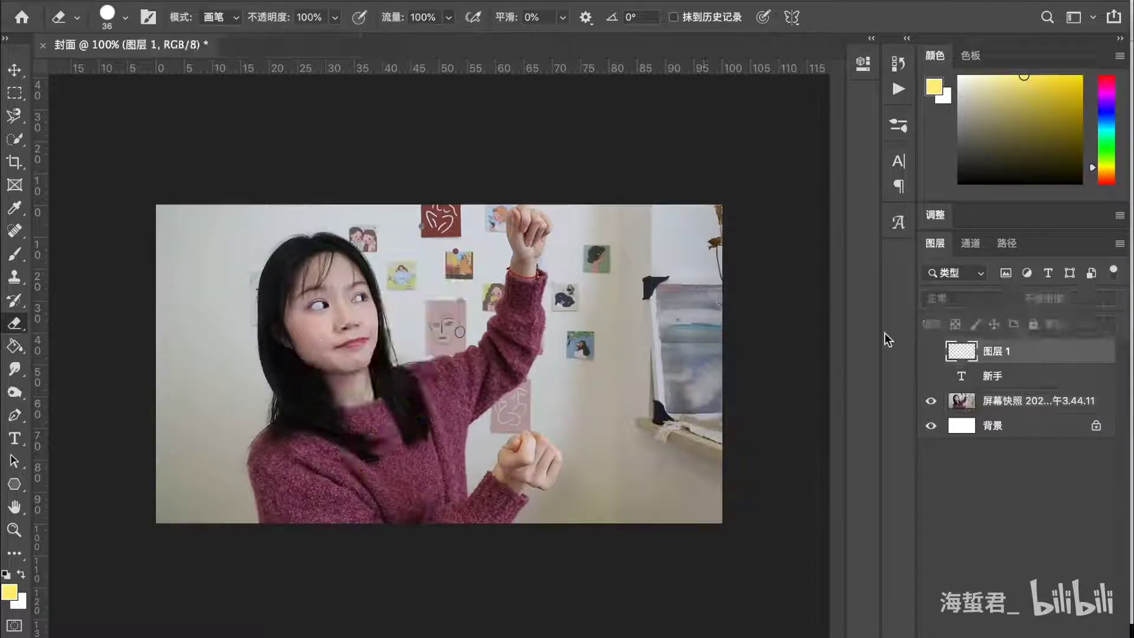
left_click(931, 353)
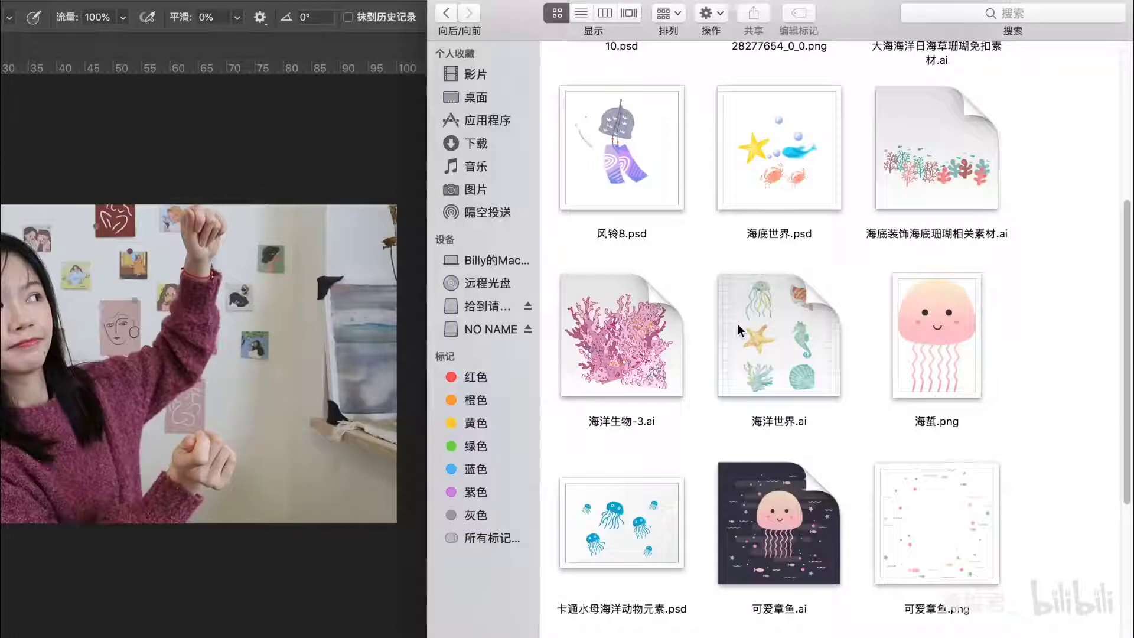
Step: Place 海蜇.png from the Finder folder into the cover document and hide the photo and background layers
left_click(983, 371)
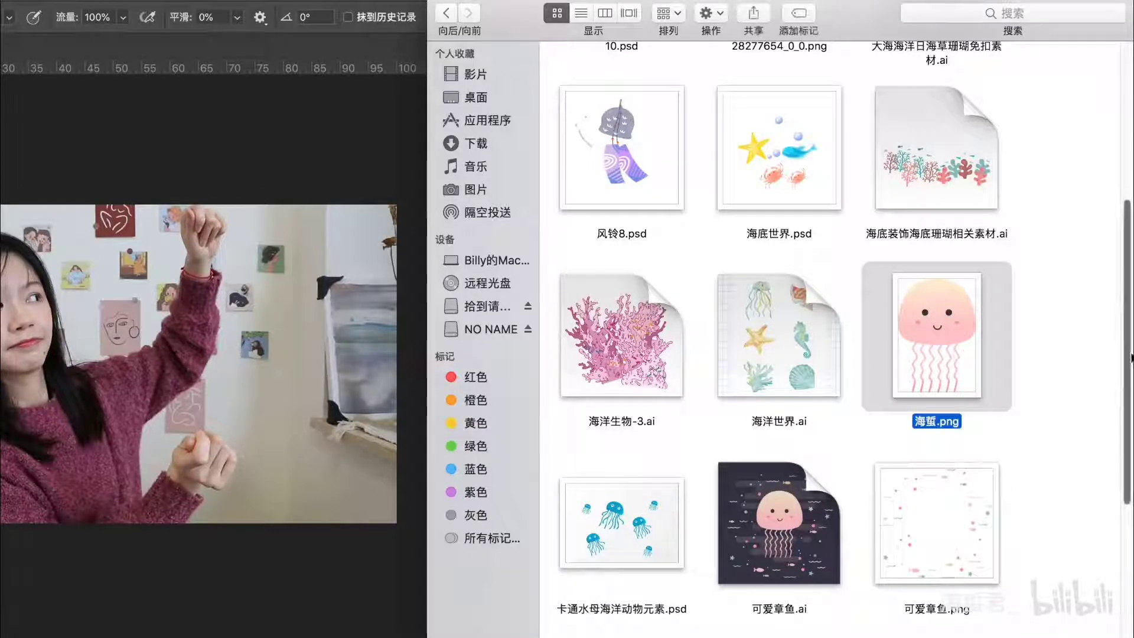
left_click_drag(955, 319, 250, 300)
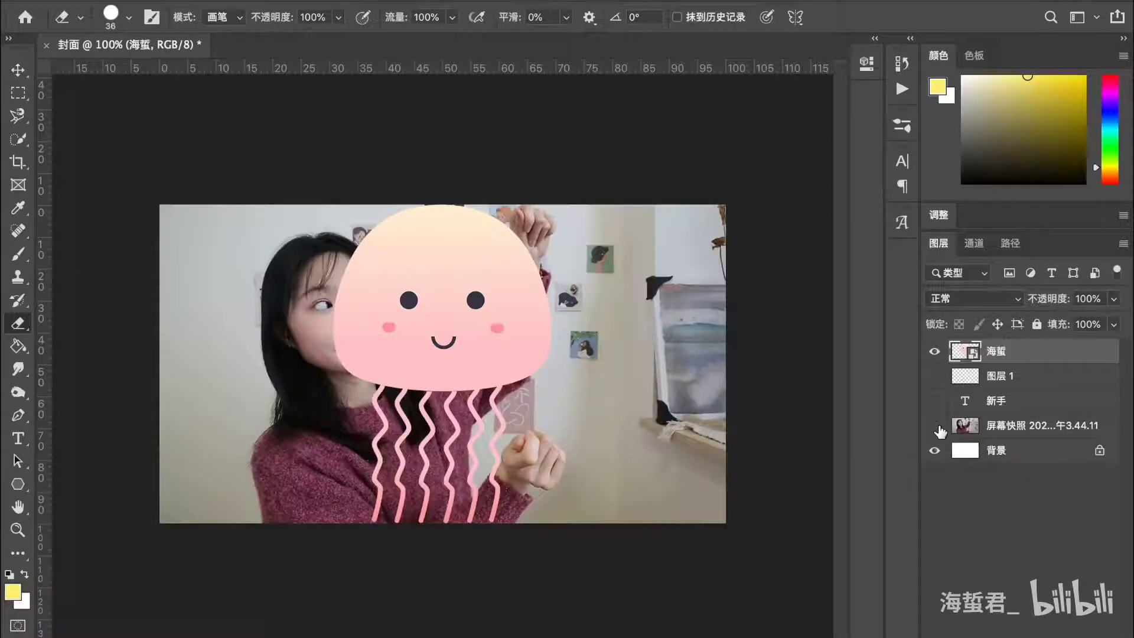
left_click(935, 425)
left_click(934, 450)
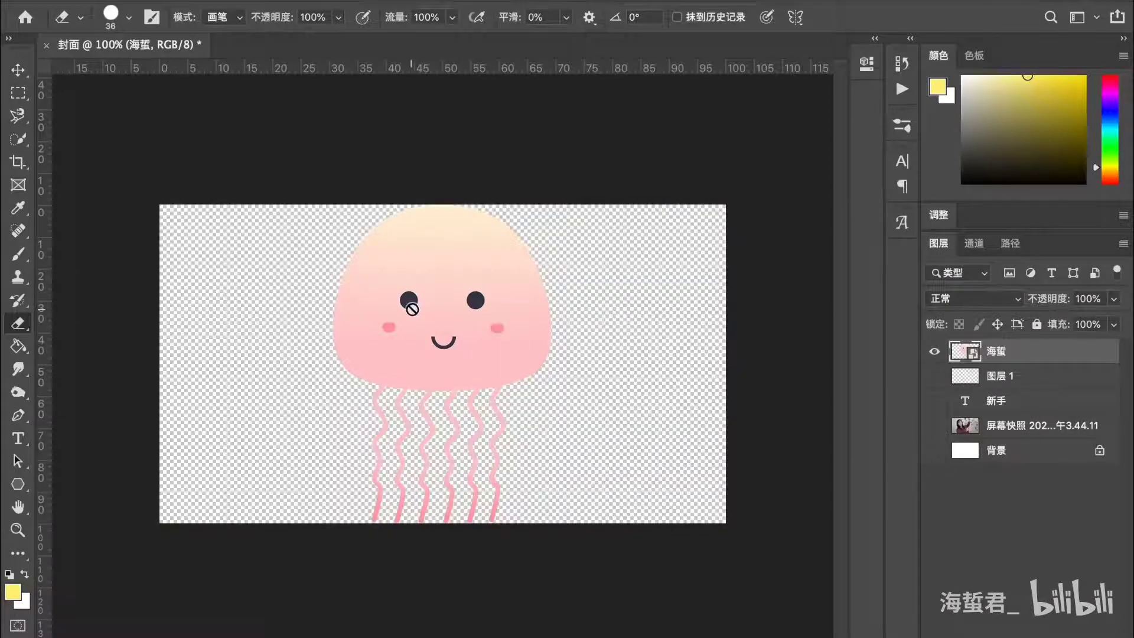
Step: Move the jellyfish toward the woman's raised hands and scale it down proportionally
key("v")
mouse_move(397, 292)
left_mouse_down()
mouse_move(468, 299)
mouse_move(534, 264)
mouse_move(324, 331)
mouse_move(537, 248)
left_mouse_up()
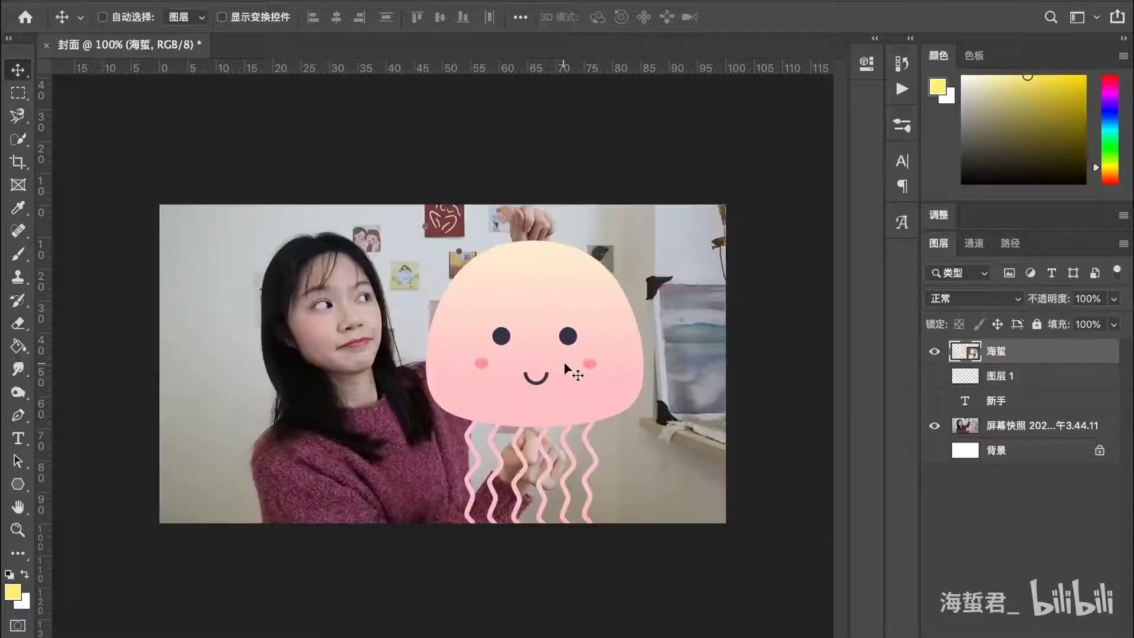
key("ctrl+t")
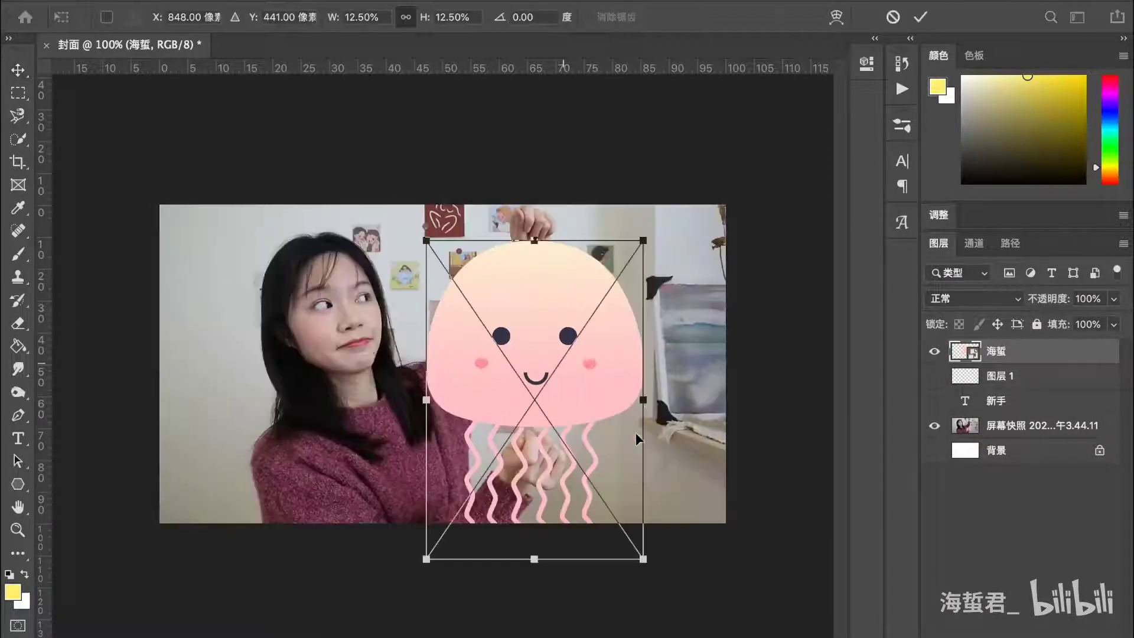
left_click_drag(643, 559, 544, 442)
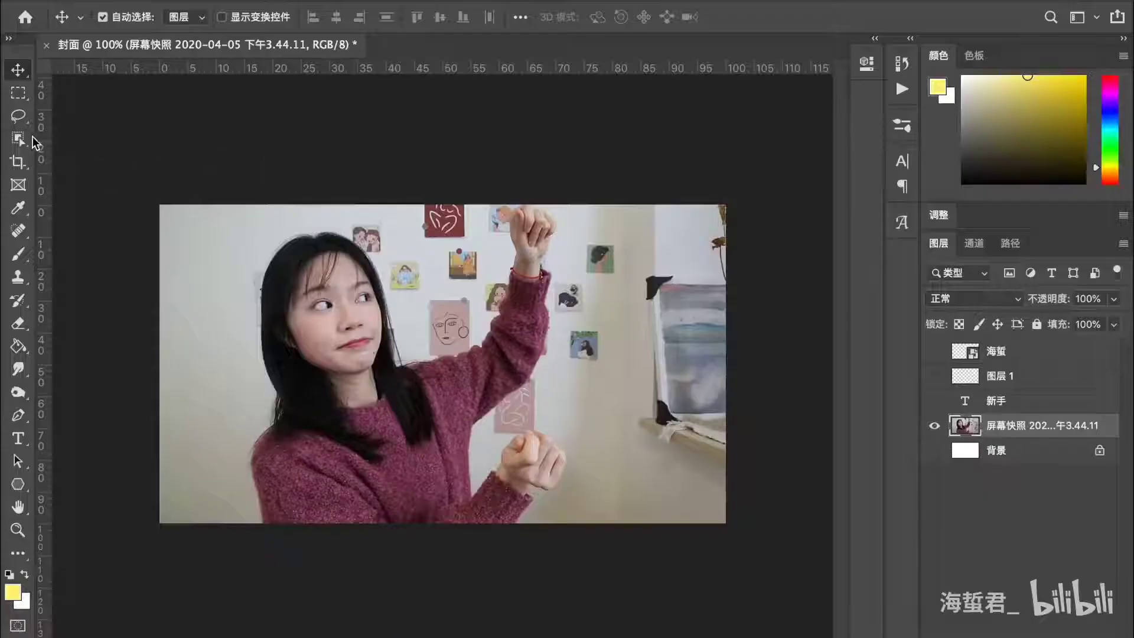
Step: Select the woman on the photo layer with the Quick Selection tool at a 14-pixel brush size
left_click(23, 137)
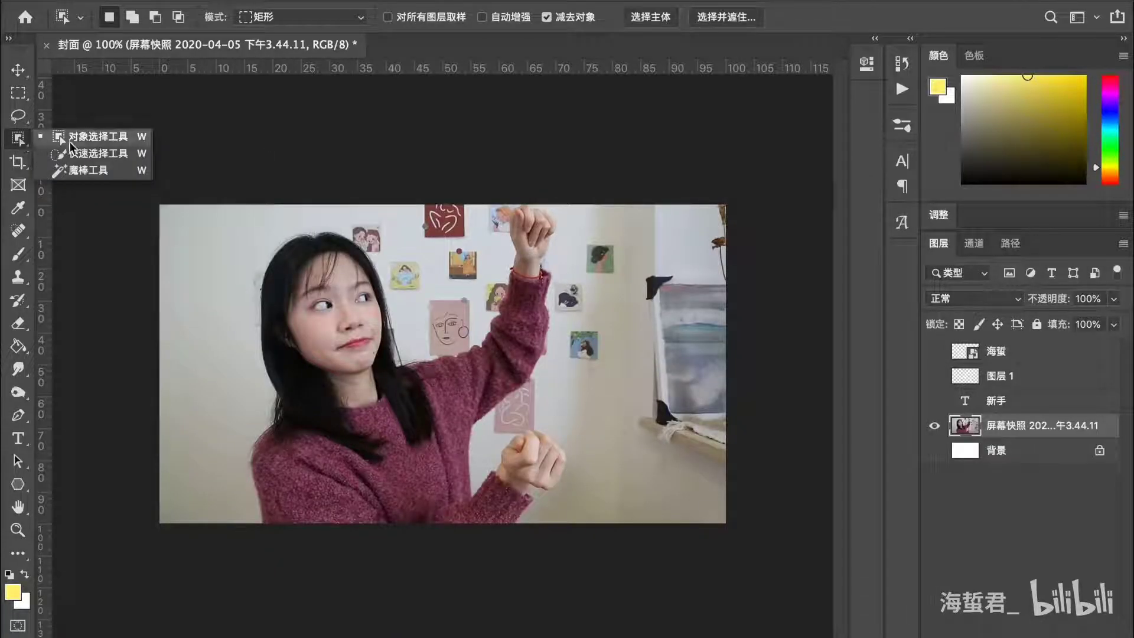
left_click(75, 155)
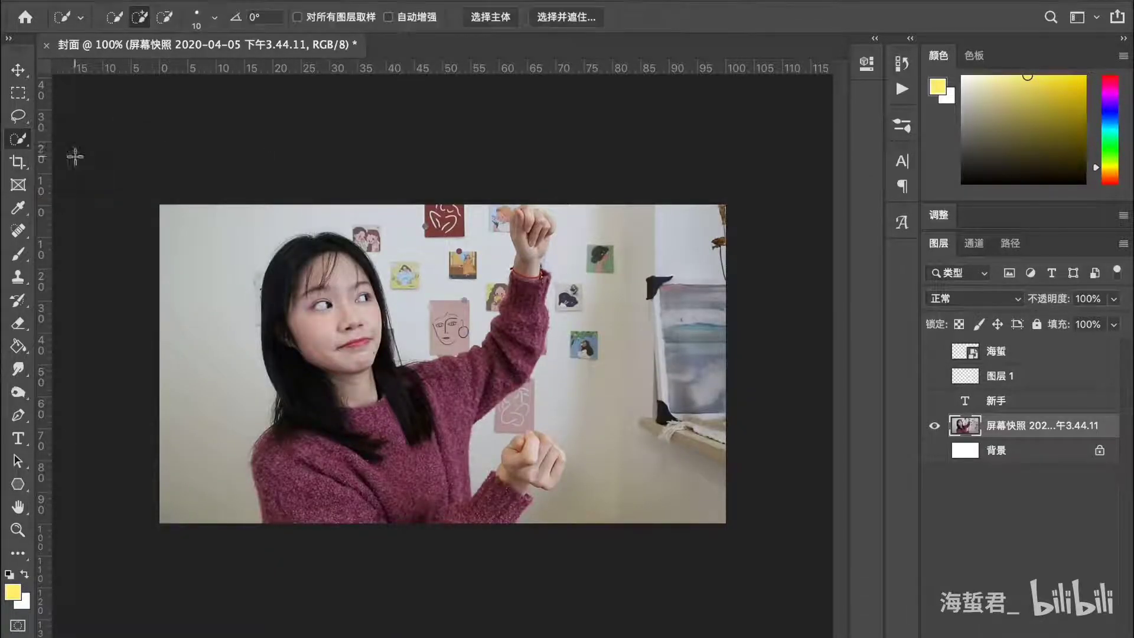
left_click(214, 19)
left_click_drag(133, 69, 138, 70)
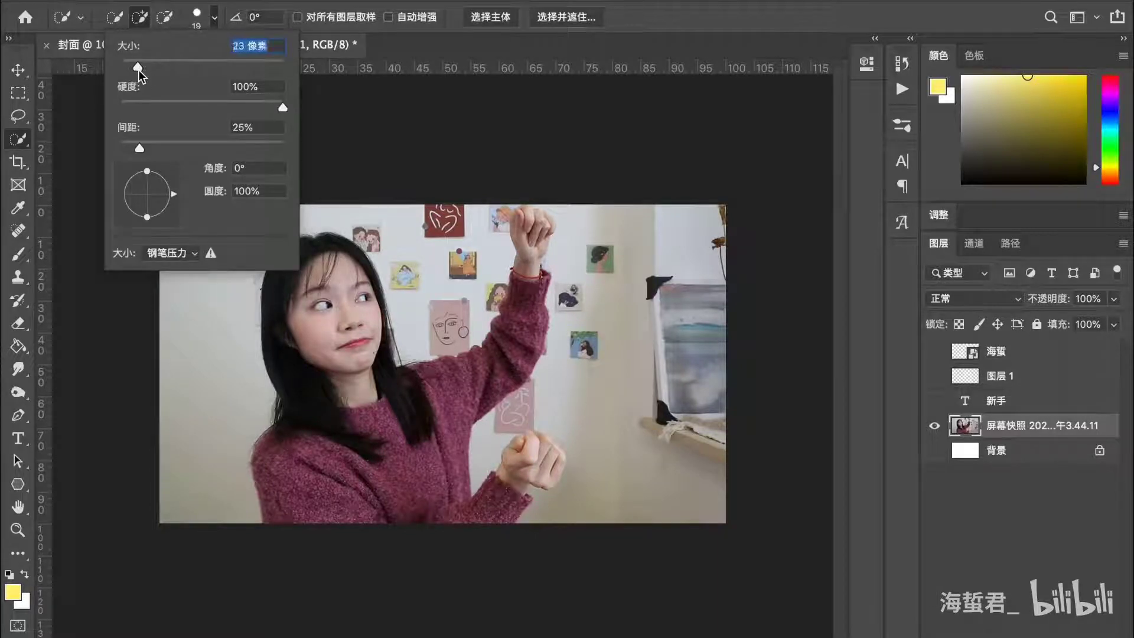
type("14")
key("Return")
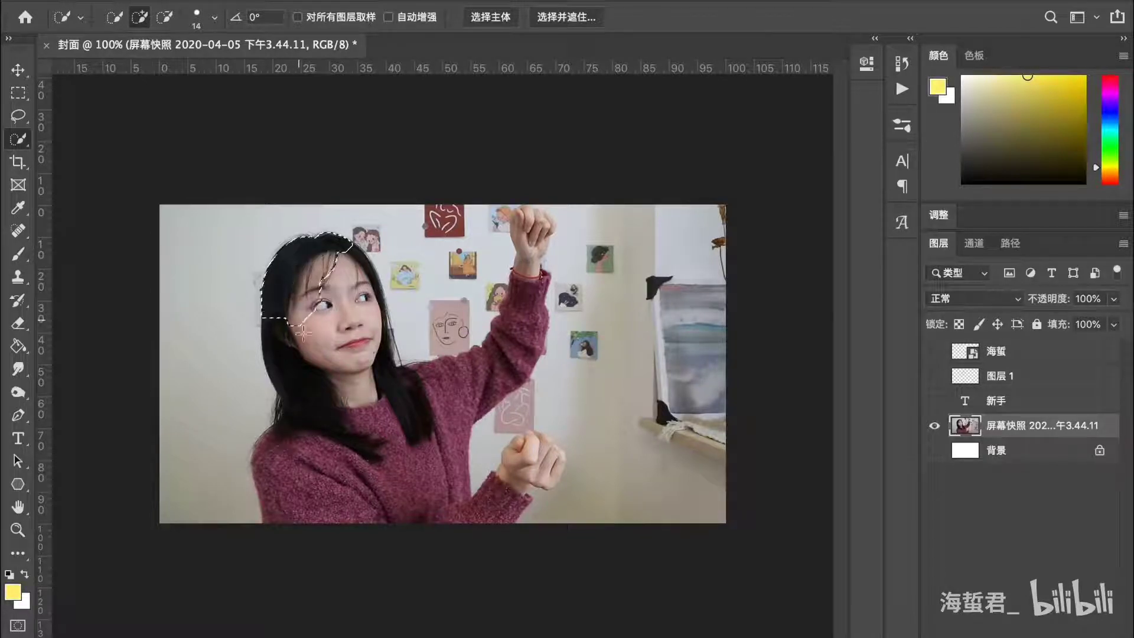
mouse_move(330, 387)
left_mouse_down()
mouse_move(350, 431)
mouse_move(340, 465)
mouse_move(350, 503)
mouse_move(393, 510)
mouse_move(394, 326)
left_mouse_up()
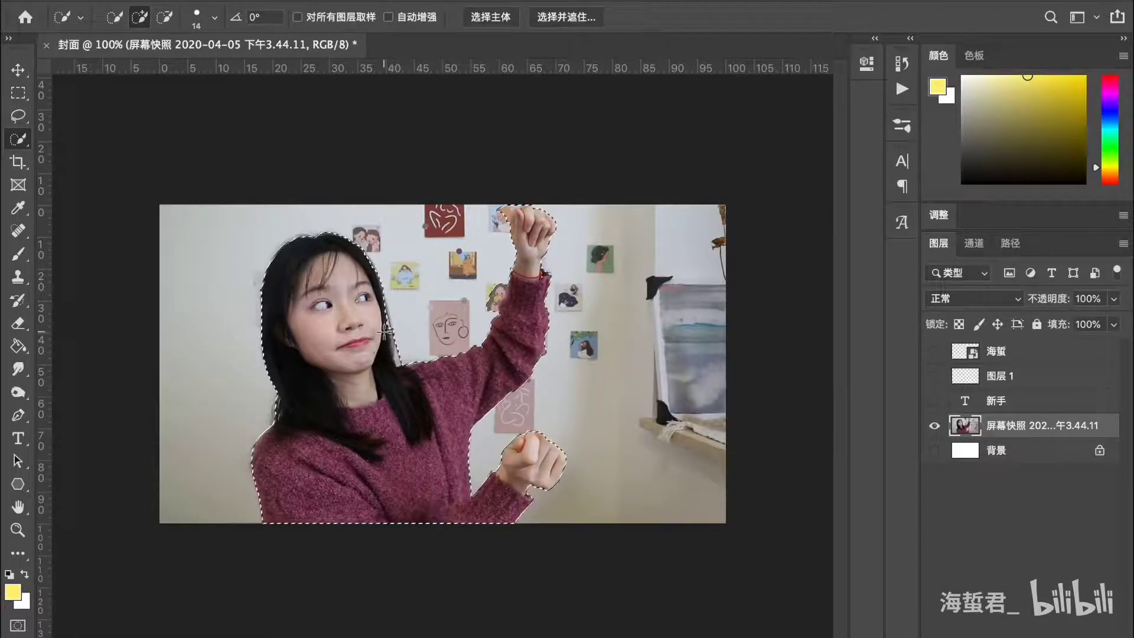
Step: Set the canvas zoom to 150% and refine the selection edges around the woman's hands and arms
scroll(271, 437, "up", 2)
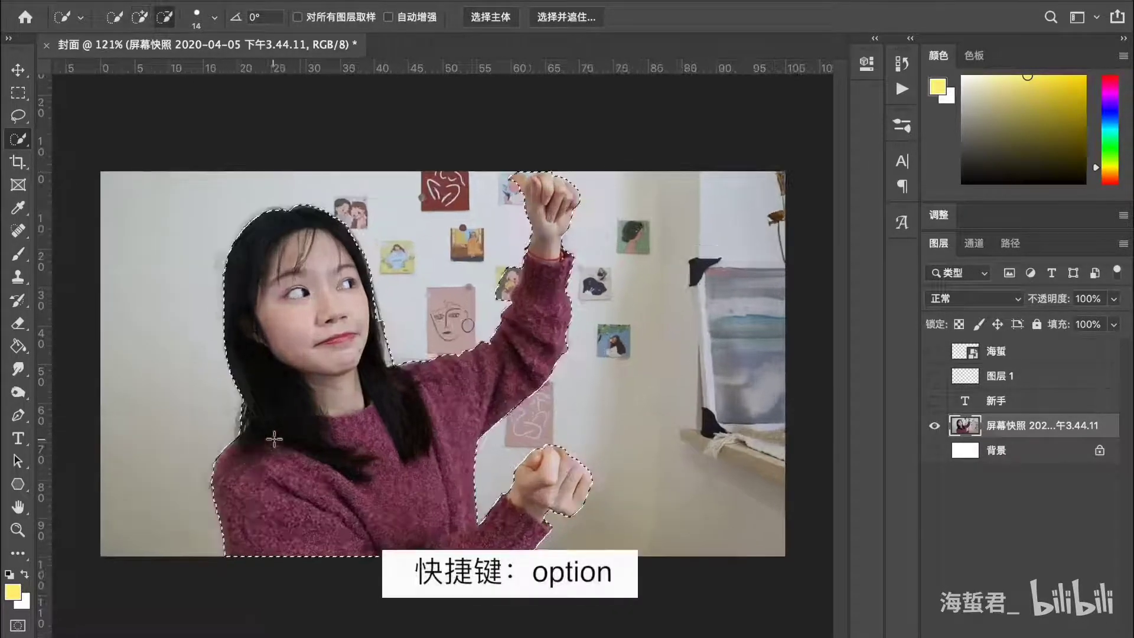
scroll(273, 438, "up", 2)
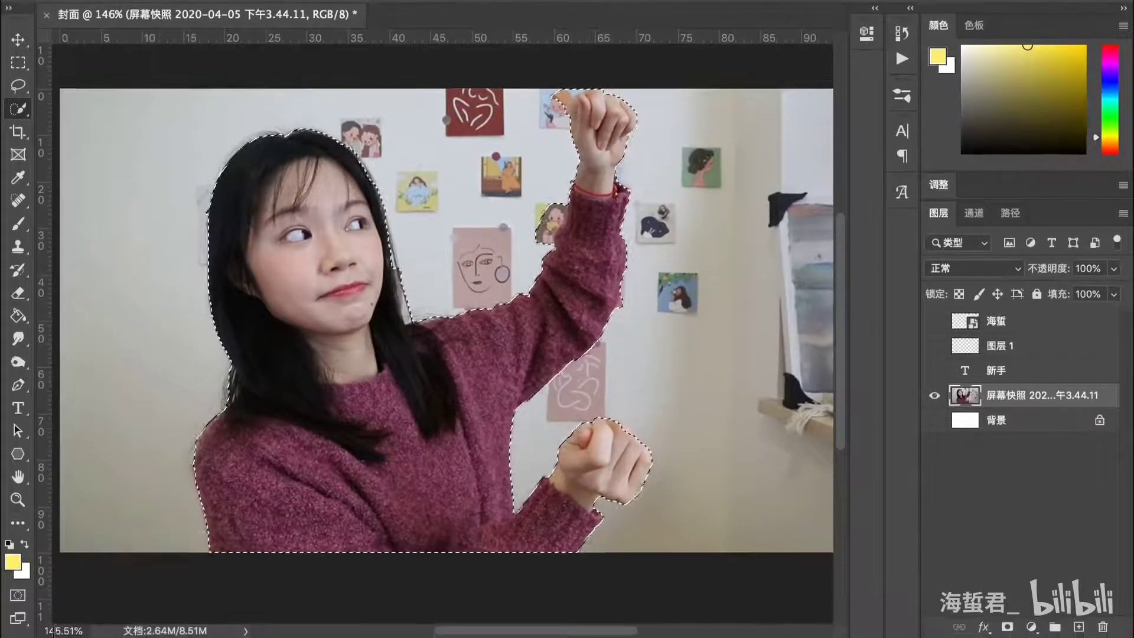
left_click(69, 637)
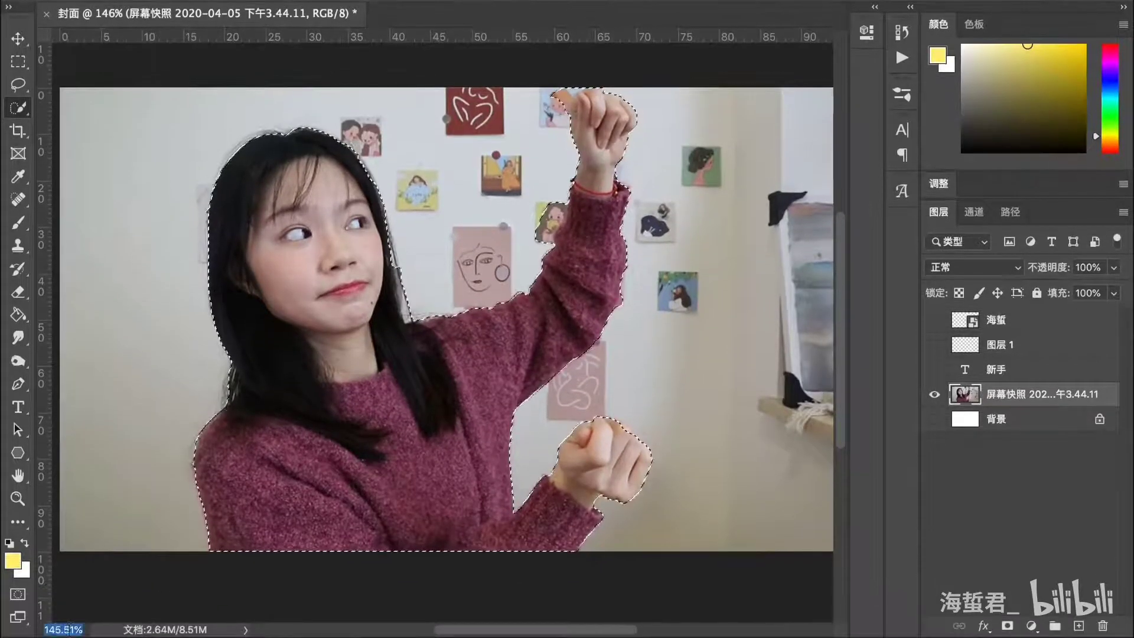
type("100")
key("Return")
left_click(63, 626)
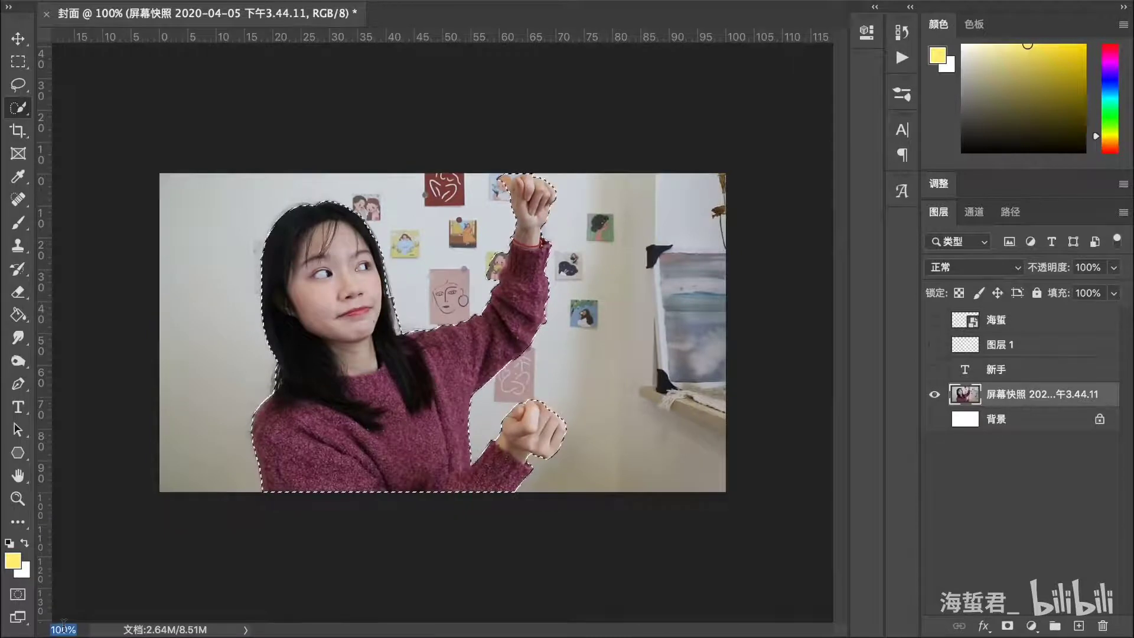
type("150")
key("Return")
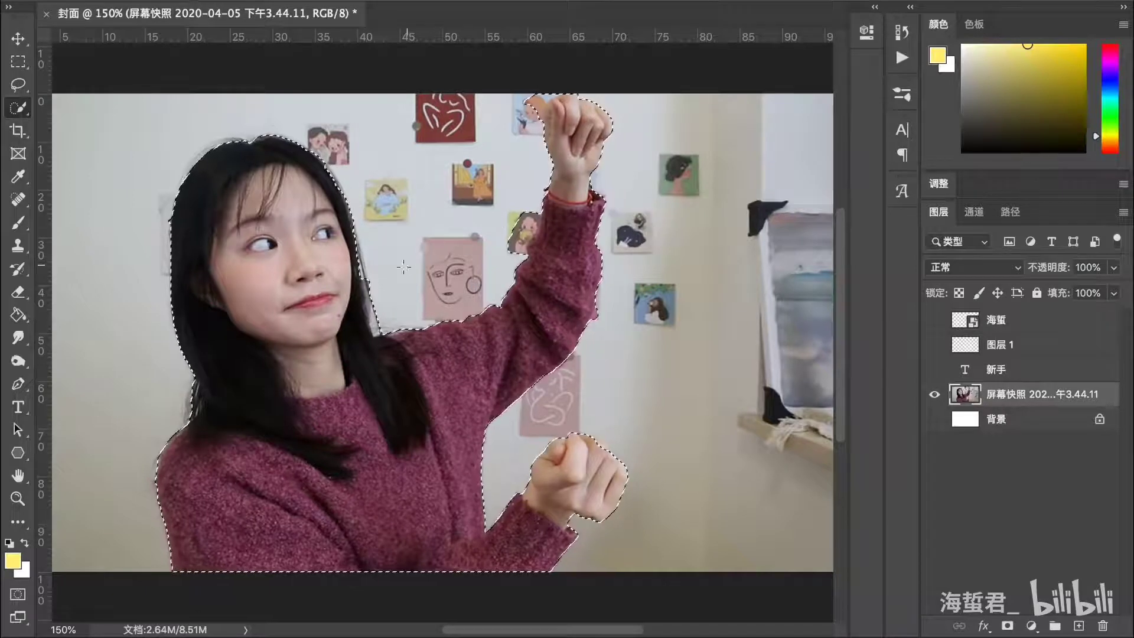
key("ctrl+z")
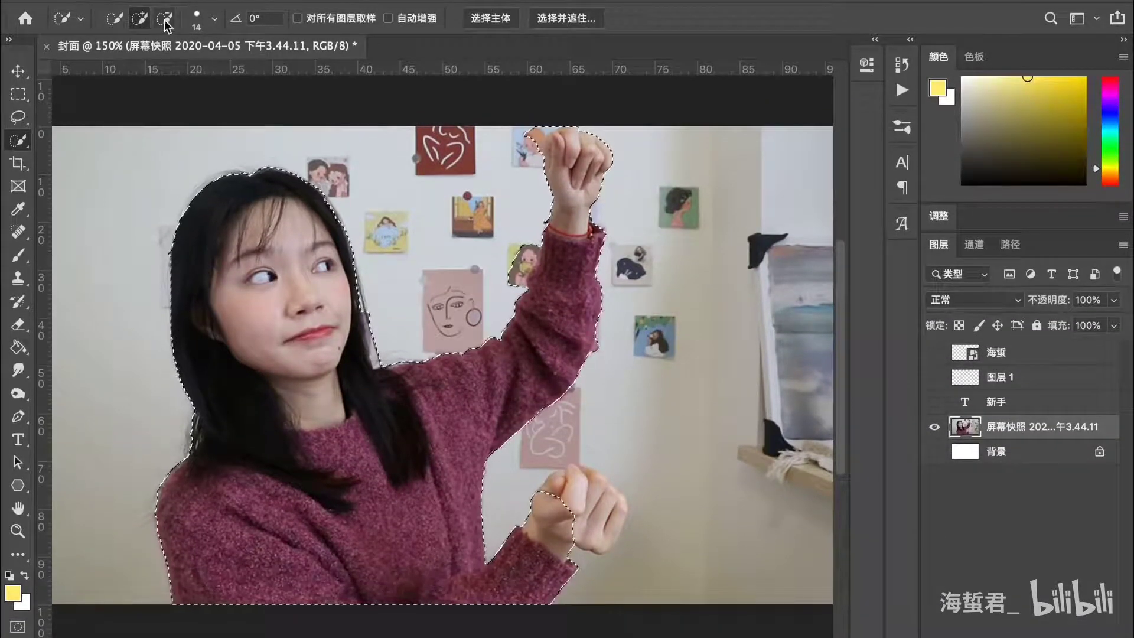
key("ctrl+shift+z")
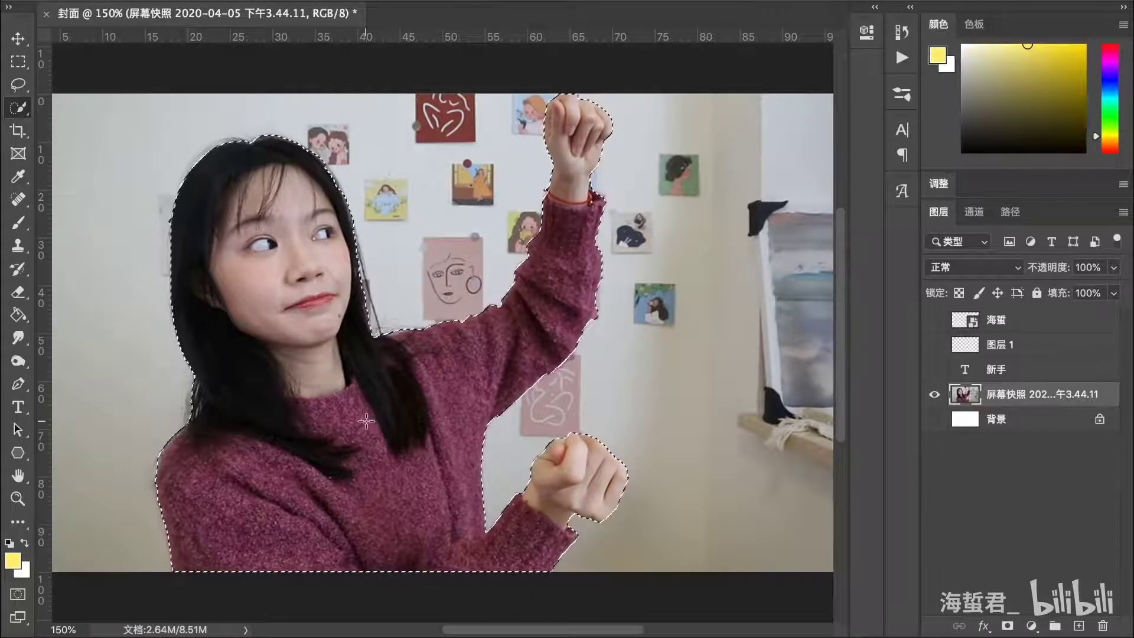
Step: Invert the selection and delete the background around the woman from the photo layer
key("Delete")
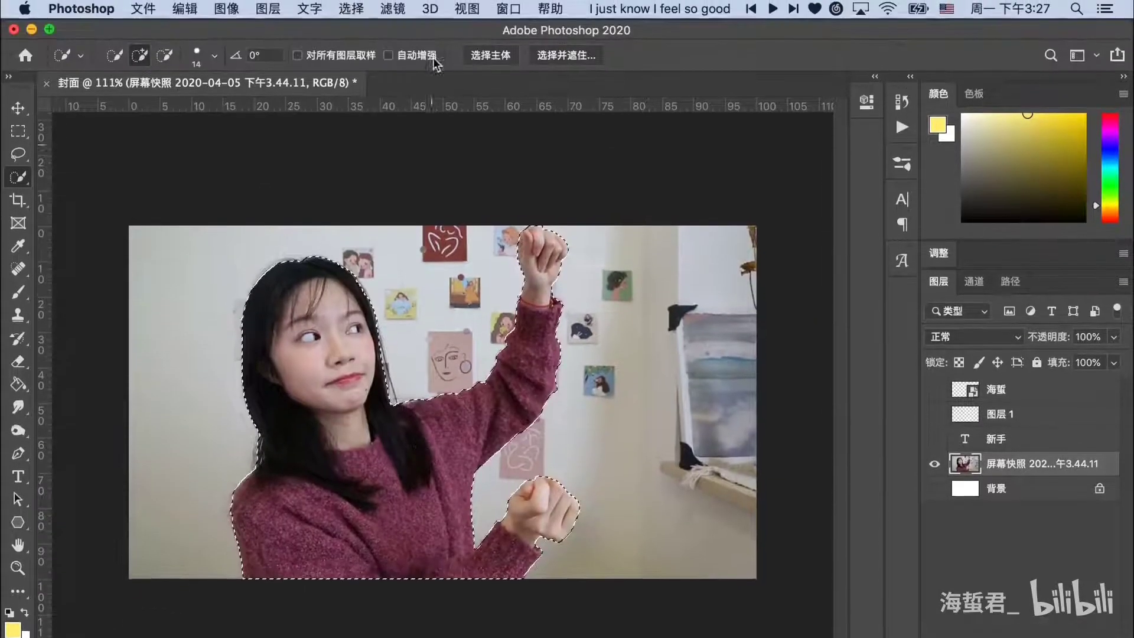
left_click(349, 9)
left_click(372, 82)
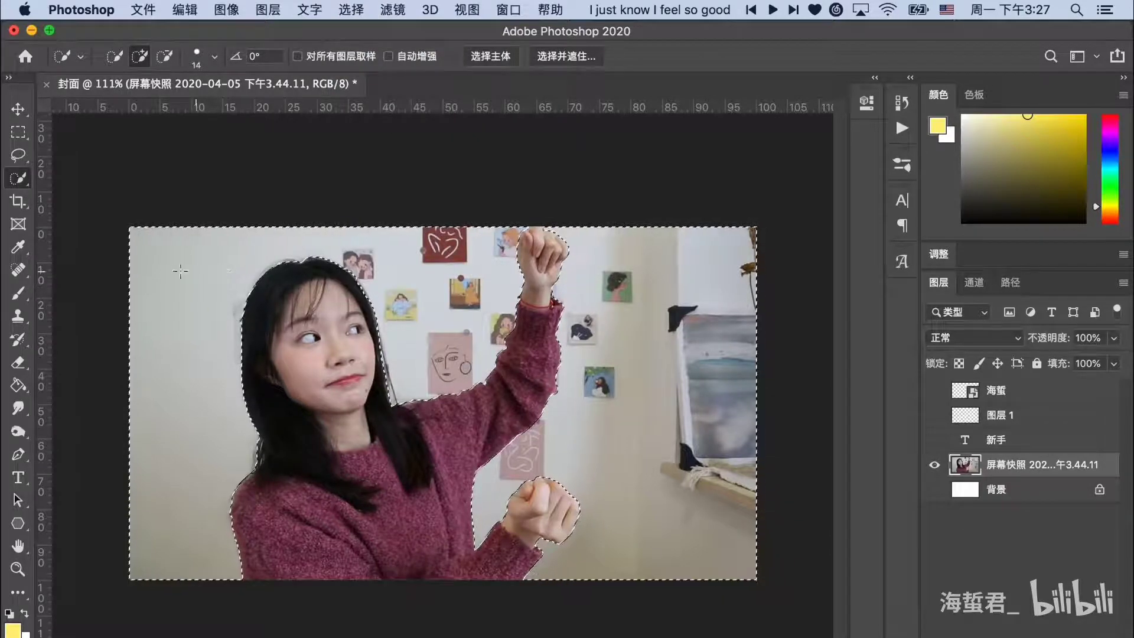
key("Delete")
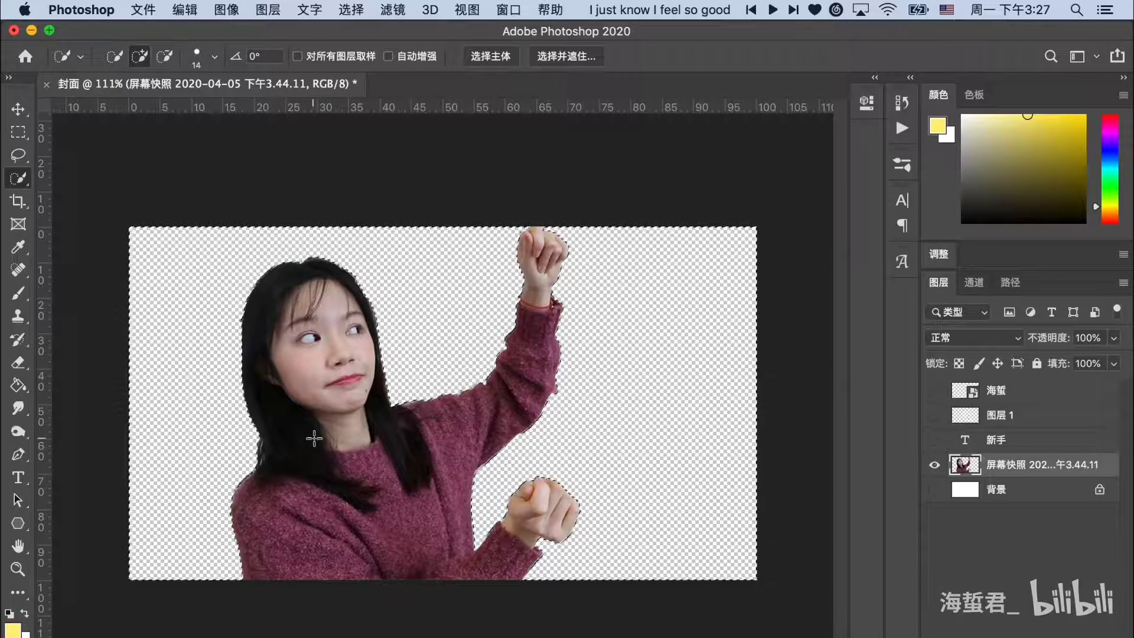
Step: Undo the background deletion and invert the selection back to the woman
key("ctrl+z")
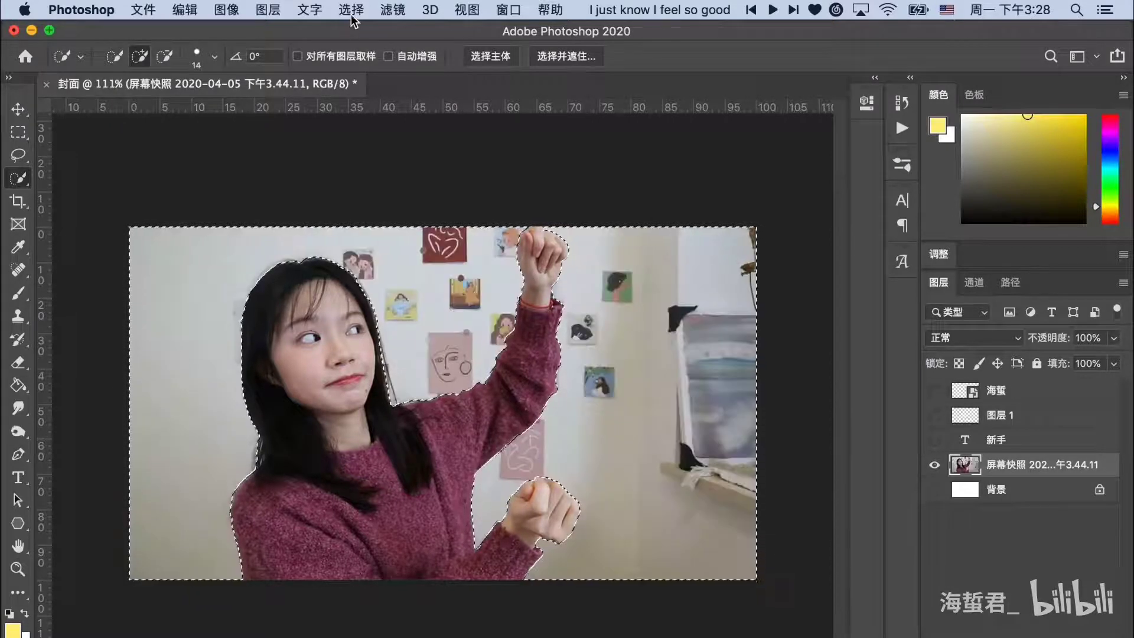
left_click(352, 15)
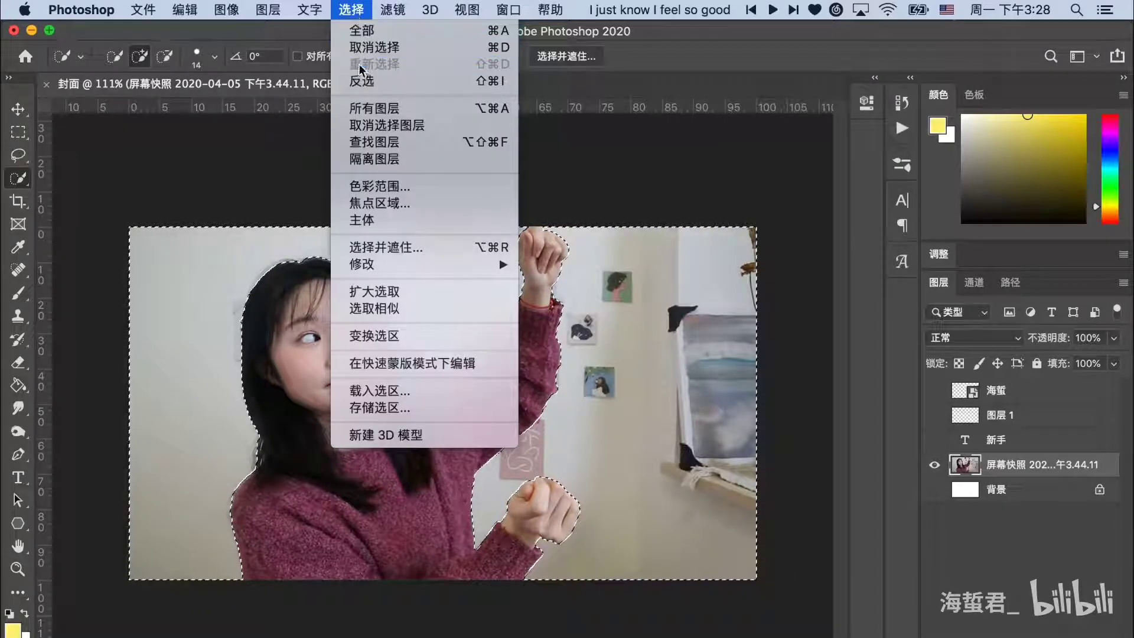
left_click(367, 81)
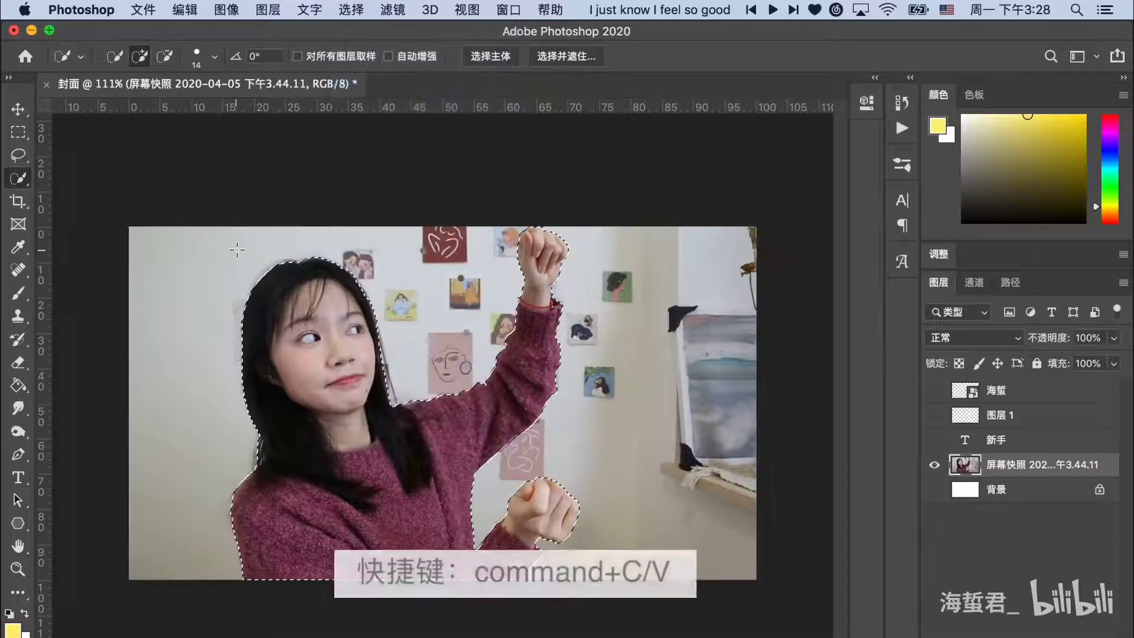
Step: Copy the selected woman and paste her onto a new layer
key("super+c")
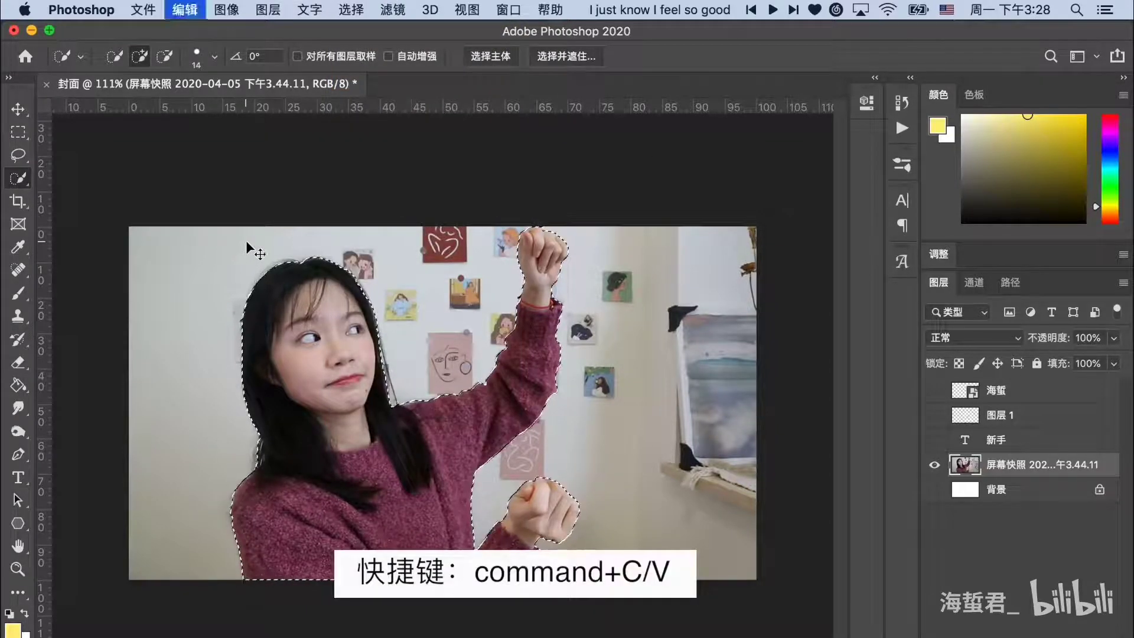
key("super+v")
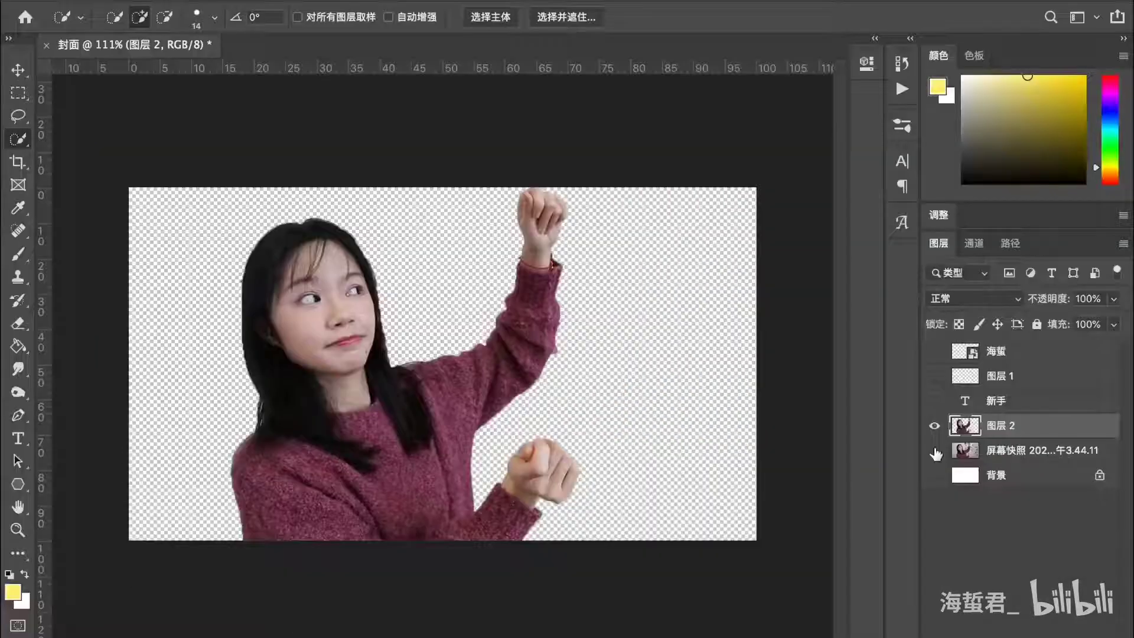
left_click(575, 473)
Step: Try moving the cutout woman across toward the wall painting, and hide the original photo layer to inspect the cutout's edges
left_click_drag(312, 356, 567, 348)
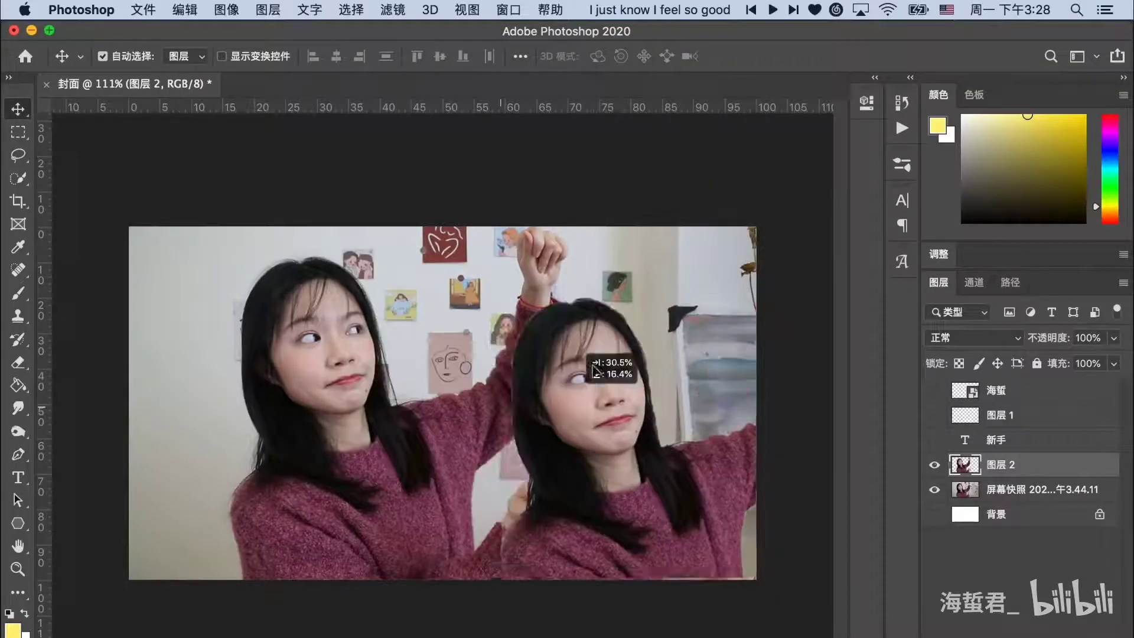
left_click(934, 490)
scroll(443, 355, "up", 3)
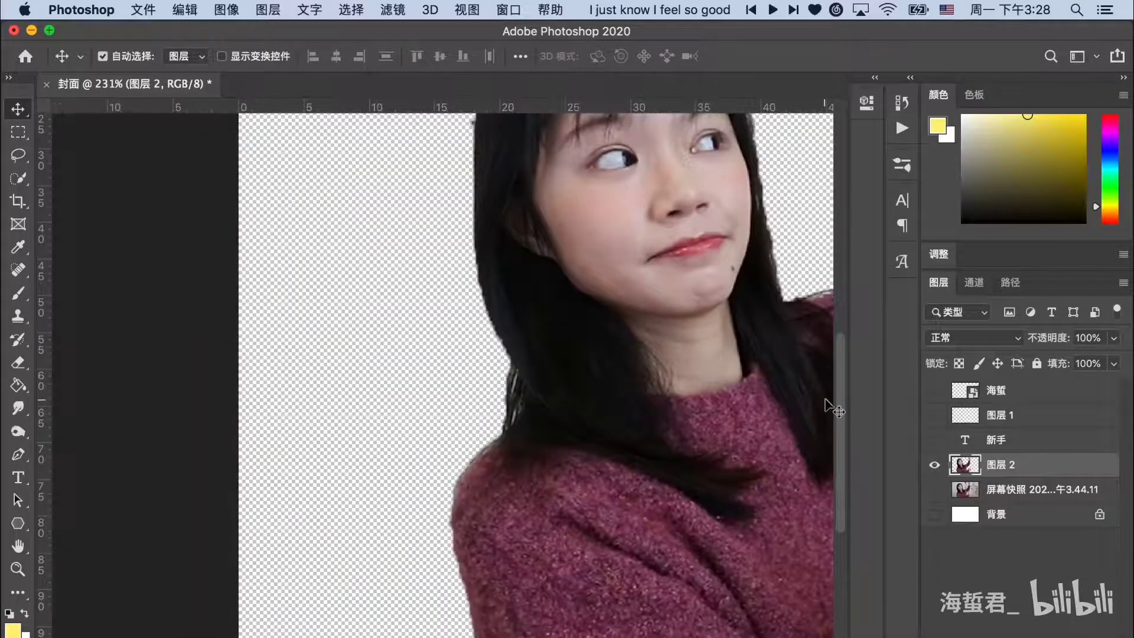
Step: Choose the Eraser tool for tidying the edges around the cutout woman's hair
scroll(832, 407, "up", 5)
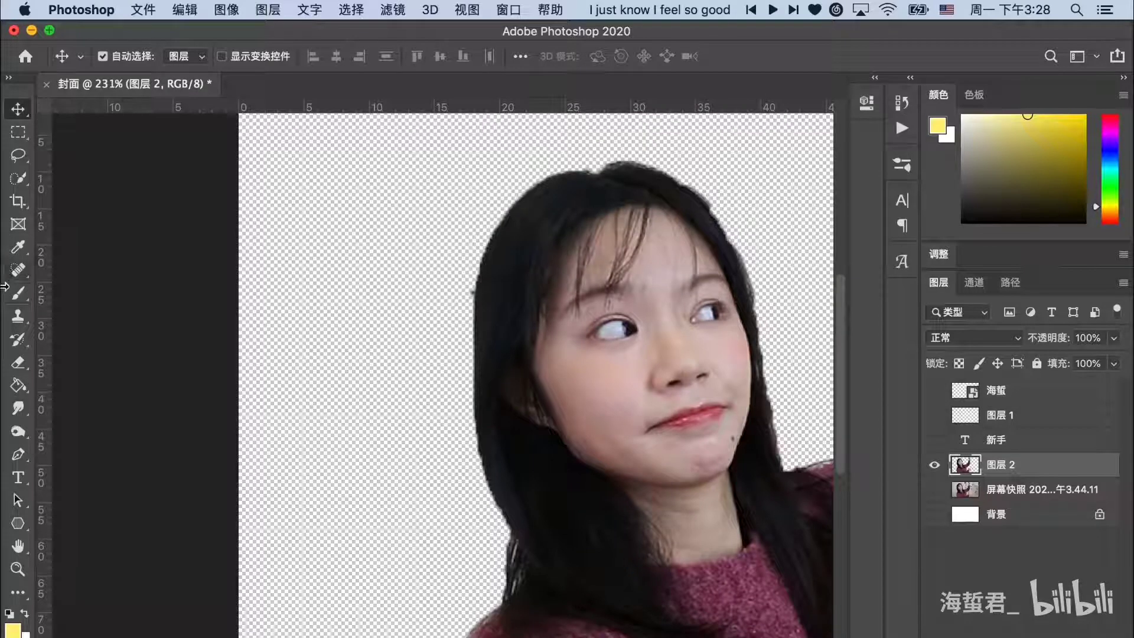
left_click(17, 365)
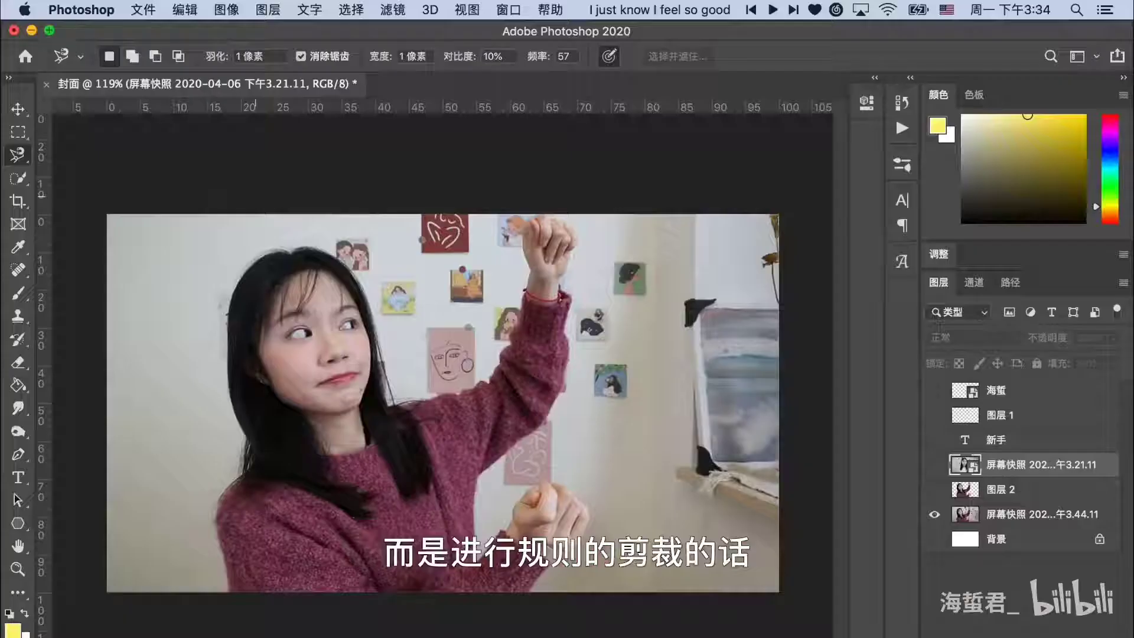
Step: Select a rectangular area around the woman's head and raised arm with the Rectangular Marquee, and invert the selection
left_click(17, 138)
left_click_drag(212, 246, 632, 488)
left_click(351, 10)
left_click(390, 81)
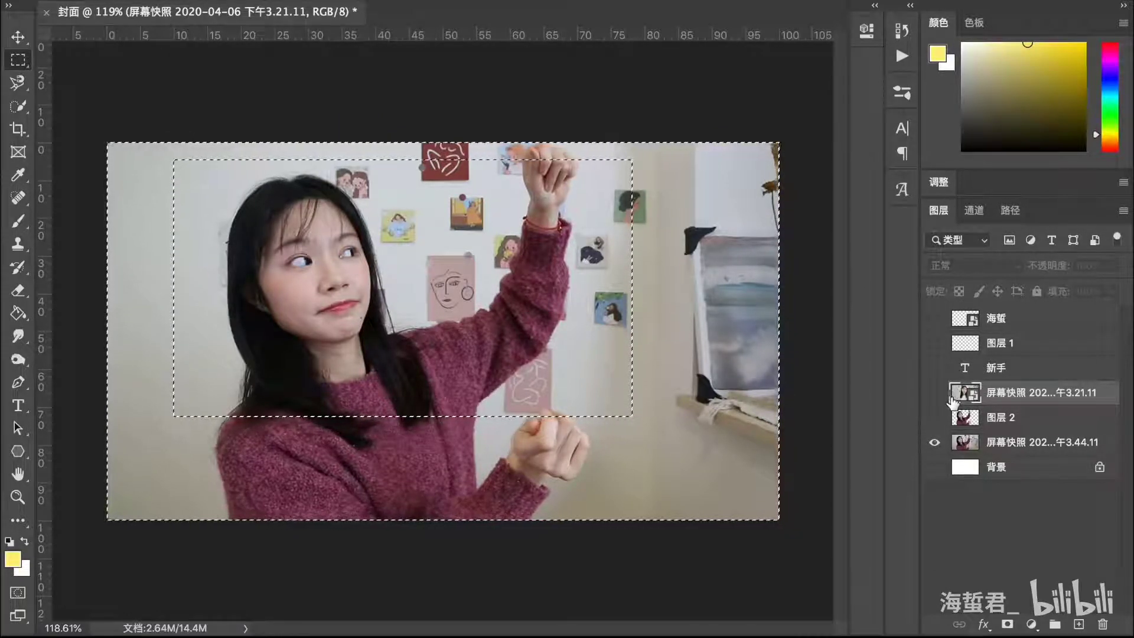
Step: Select the original 3.44.11 photo layer, invert the selection again and try deleting the selected area
left_click(998, 444)
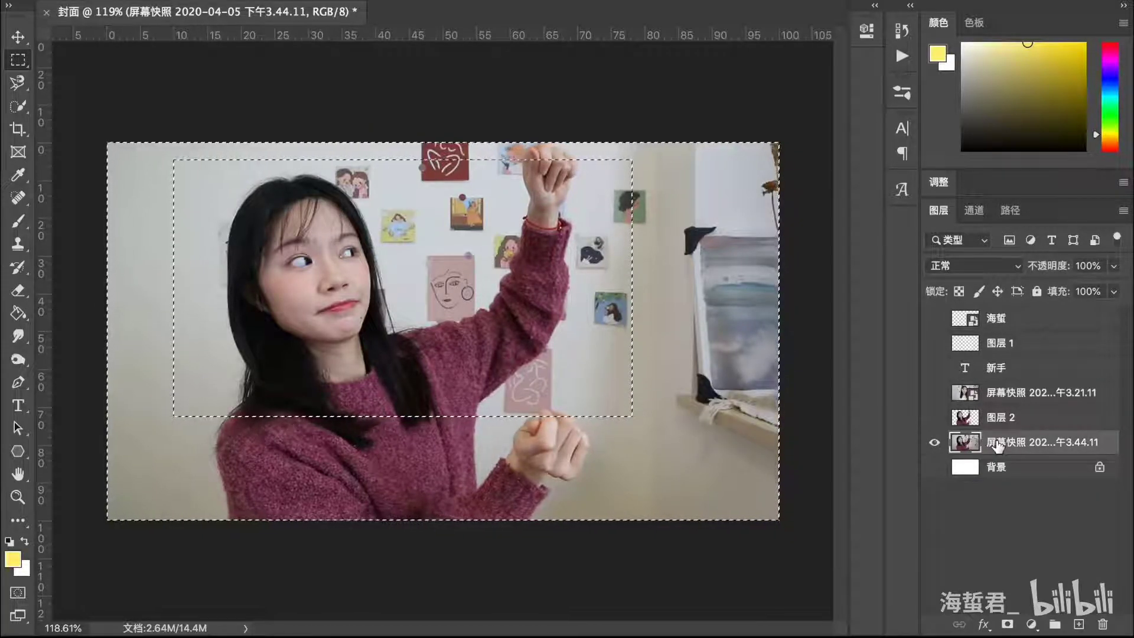
key("ctrl+shift+i")
key("Delete")
Step: Show the cutout layer 图层 2, the 3.21.11 photo layer and the brush-stroke layer 图层 1
left_click(934, 417)
left_click(935, 392)
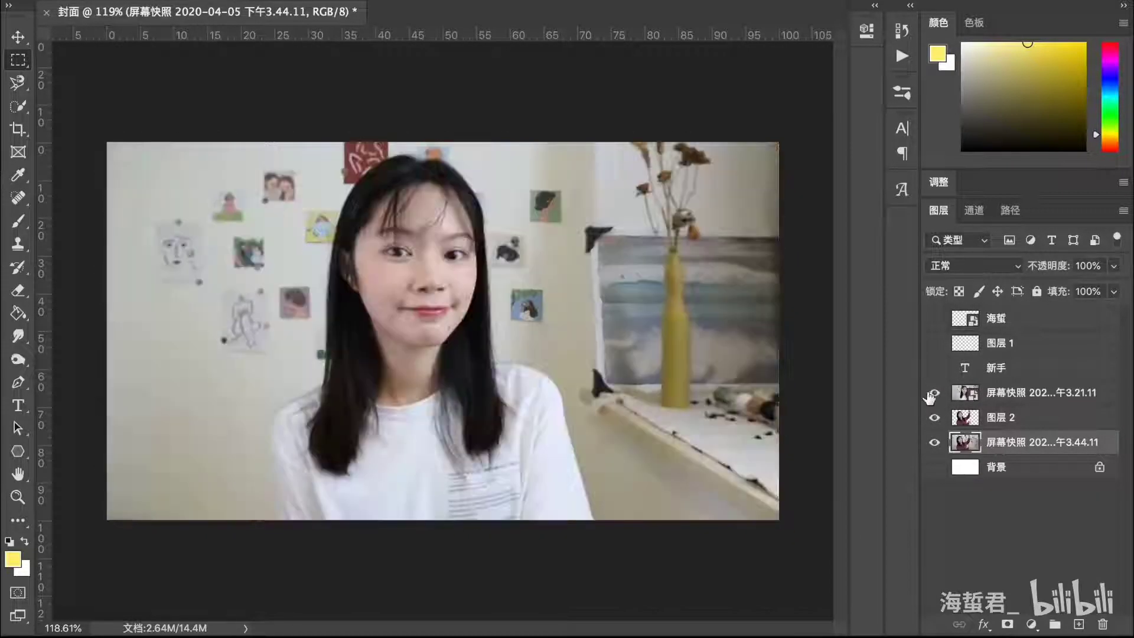
left_click(934, 344)
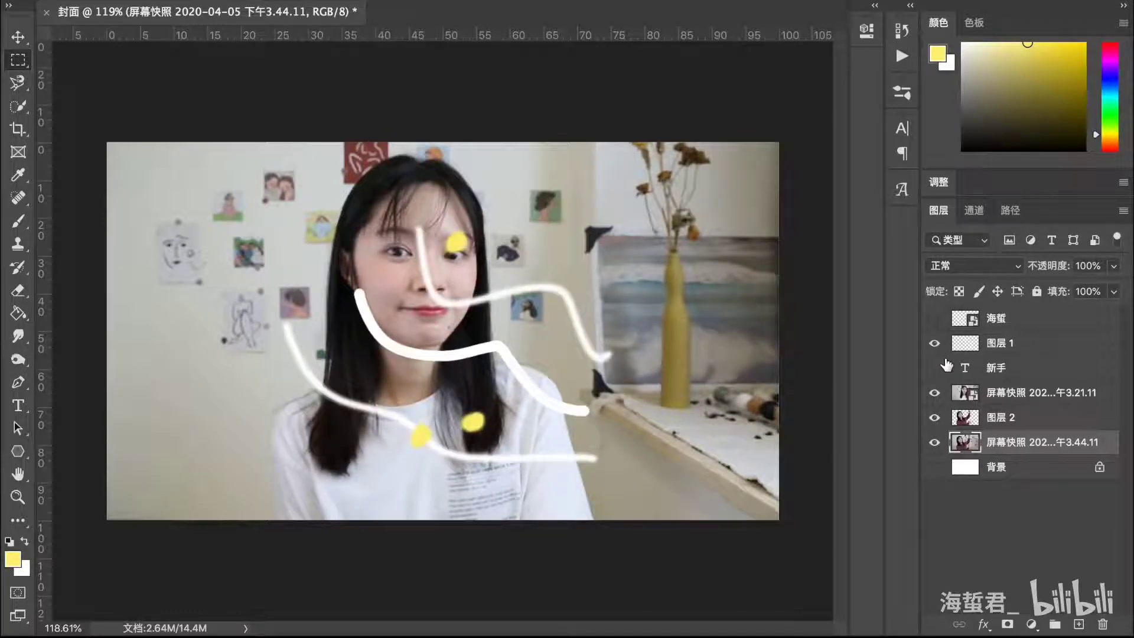
Step: Reorder 图层 2 above 图层 1 and try moving the cutout woman across the canvas with the Move tool
left_click(999, 409)
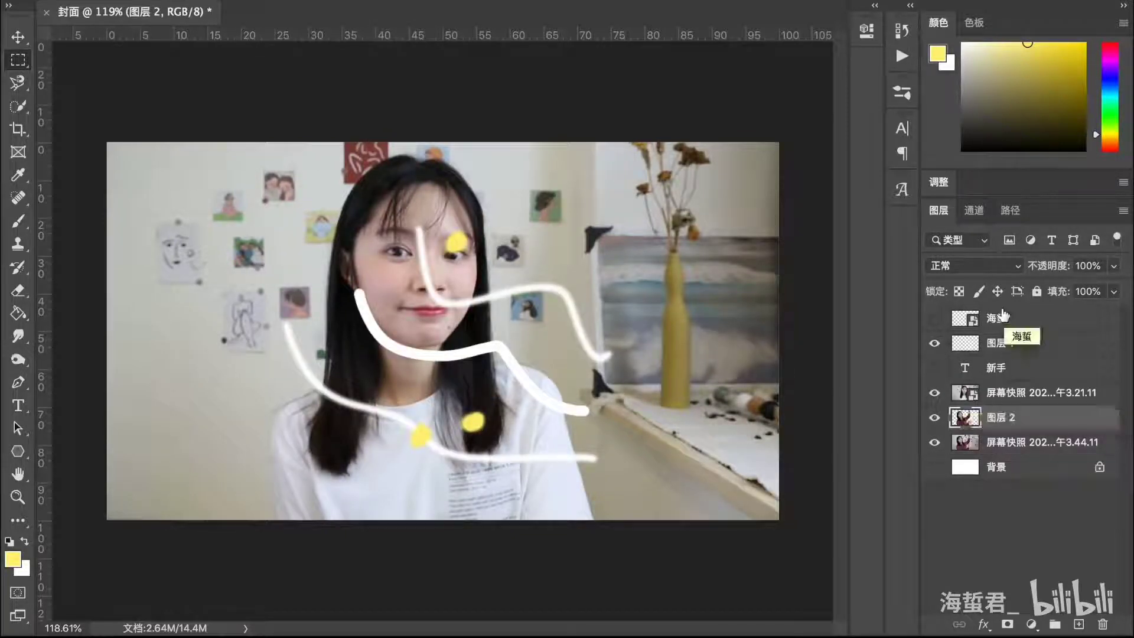
left_click_drag(998, 418, 999, 335)
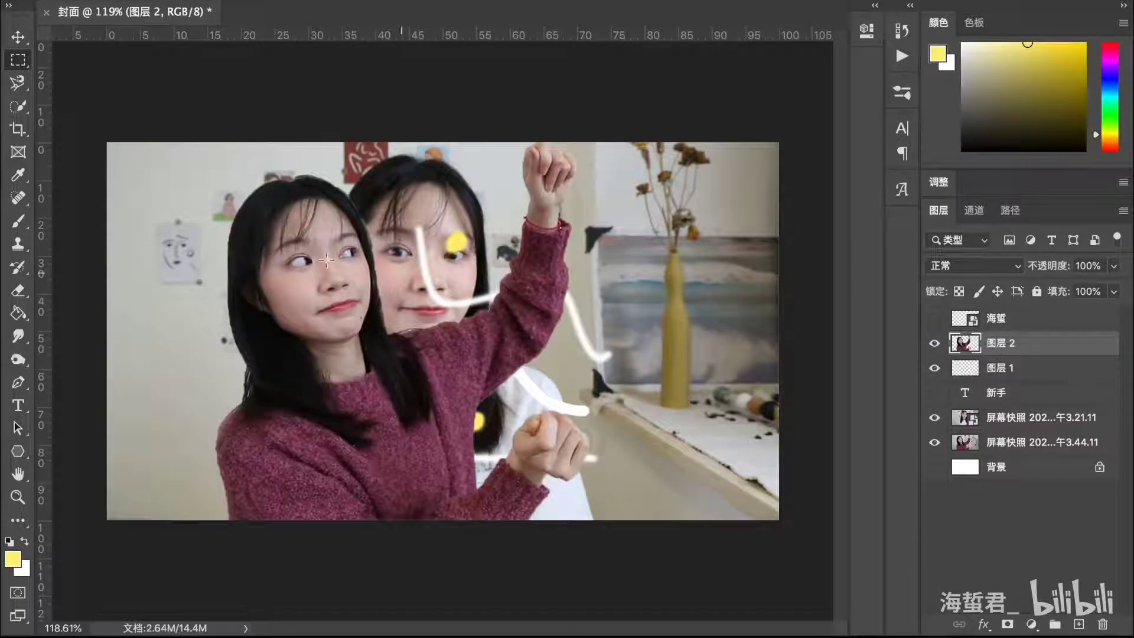
left_click(18, 36)
left_click_drag(311, 265, 561, 223)
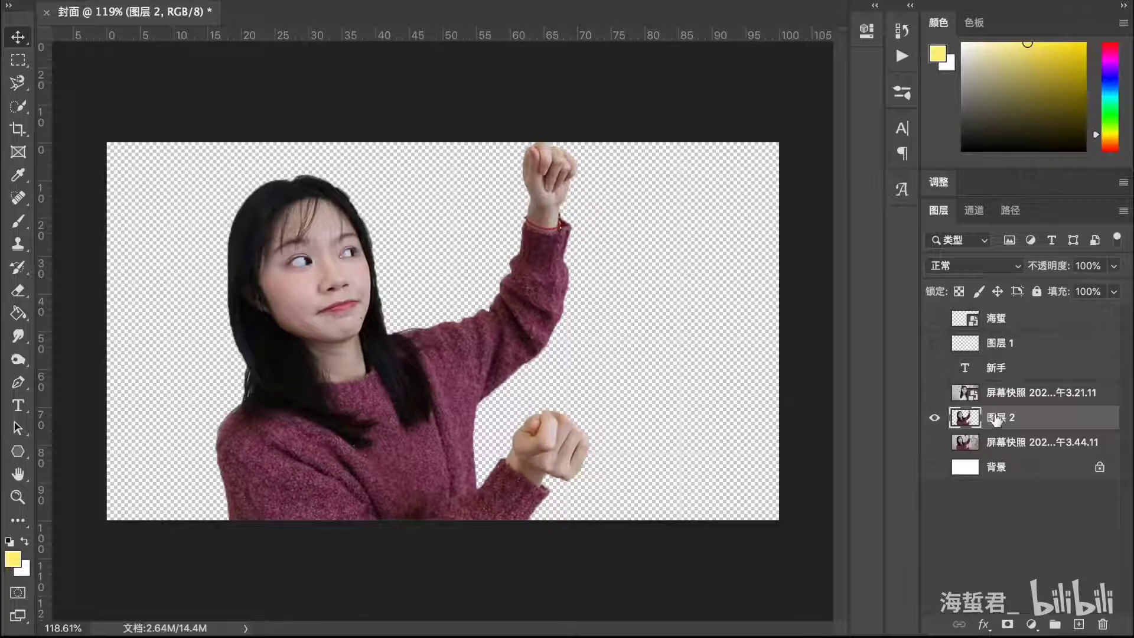
Step: Add a white outside stroke of 54 px to the cutout layer 图层 2 through its blending options
right_click(1018, 422)
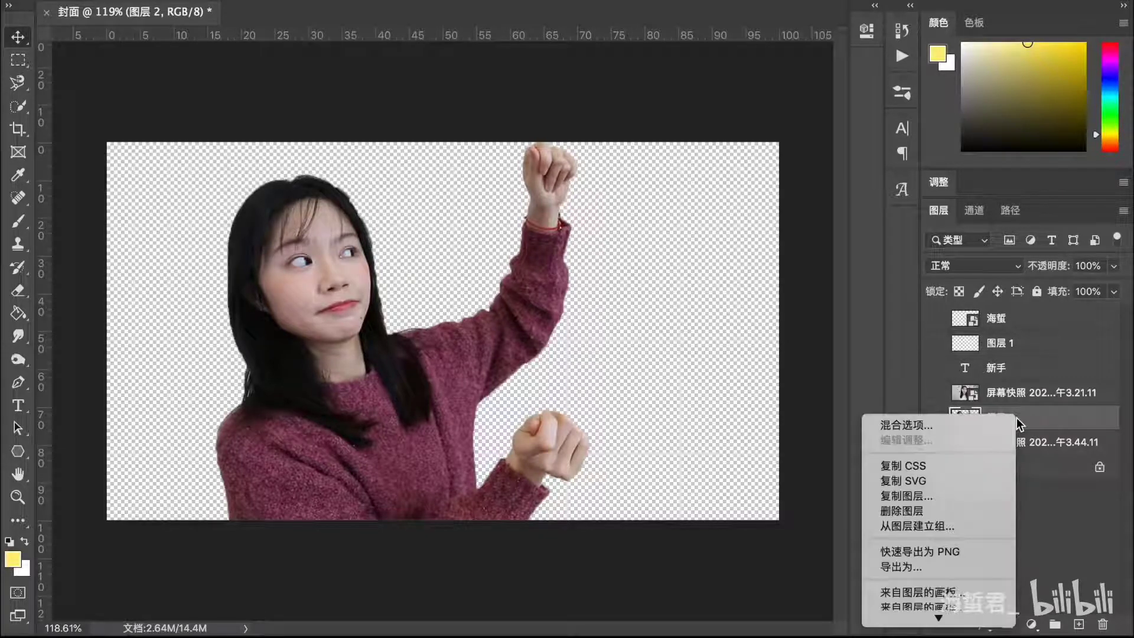
left_click(978, 424)
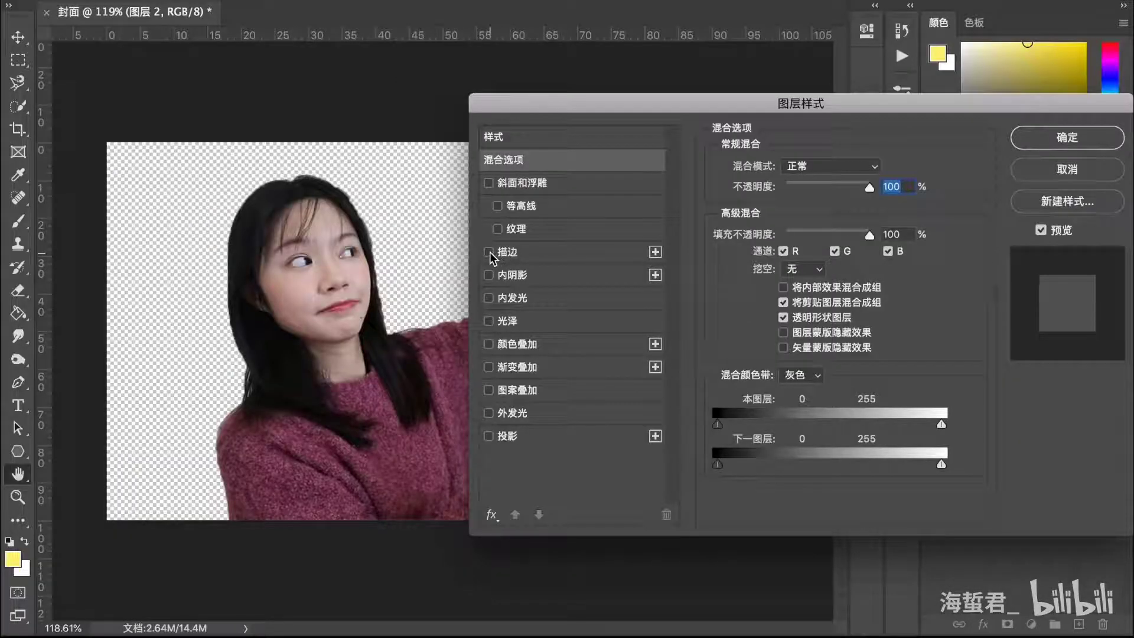
left_click(489, 253)
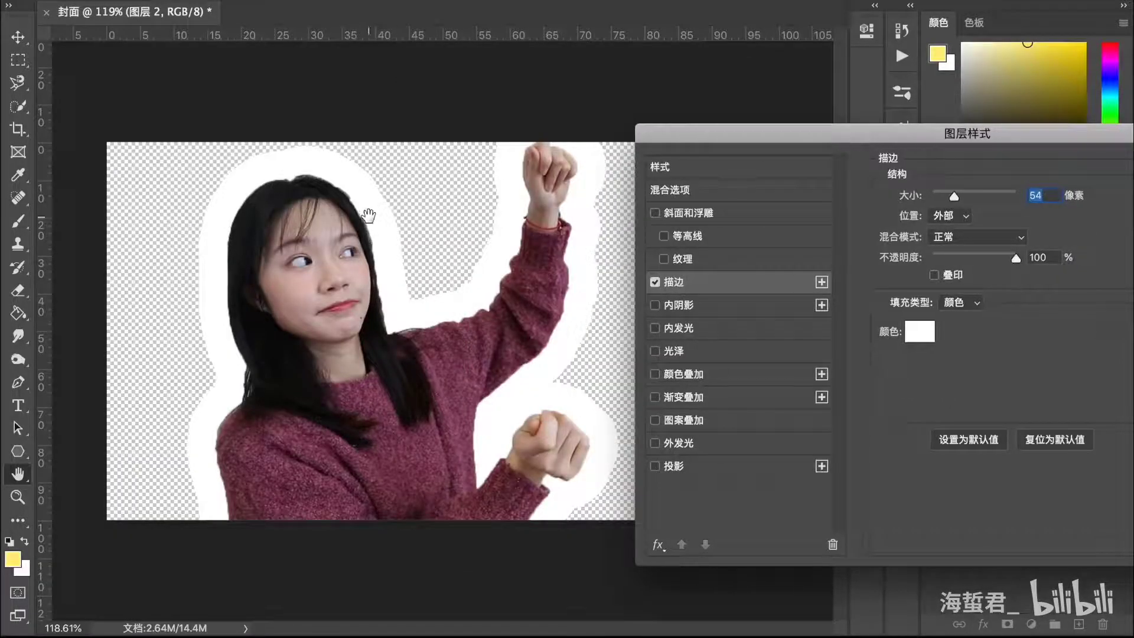
left_click_drag(1011, 140, 538, 64)
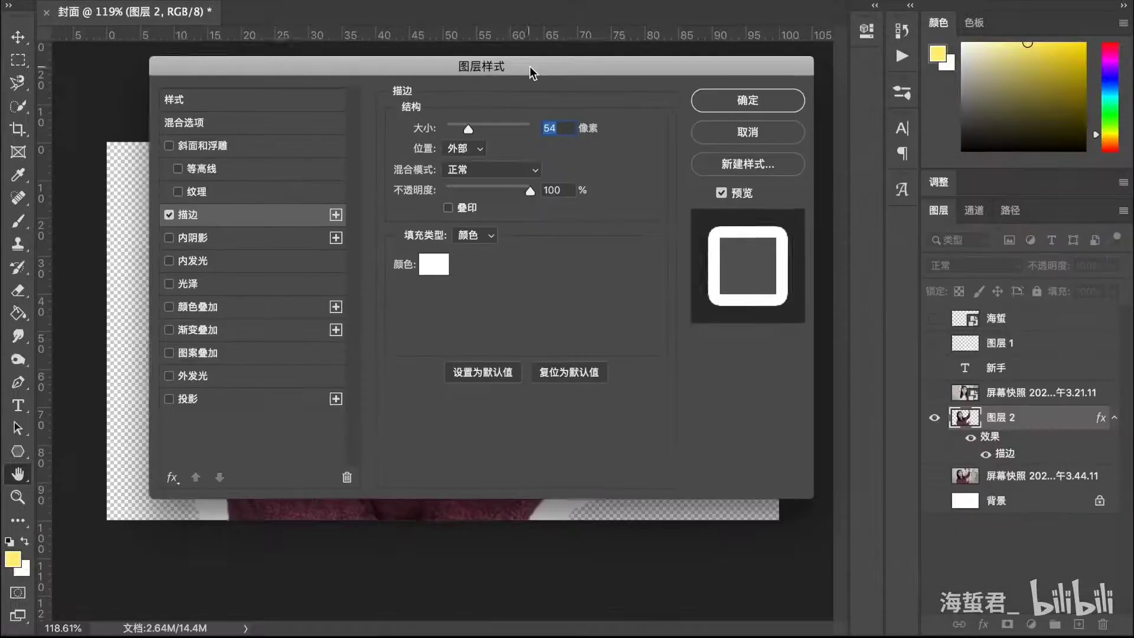
left_click(779, 104)
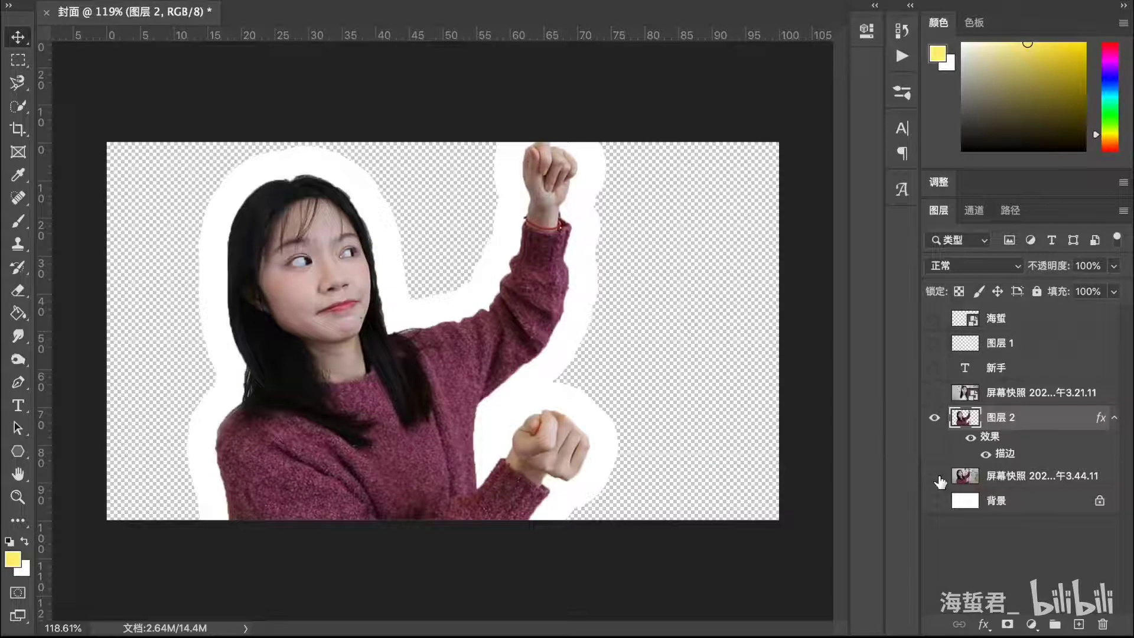
Step: Show the original photo layer behind the cutout and reduce the white stroke on 图层 2 to 8 px
left_click(934, 476)
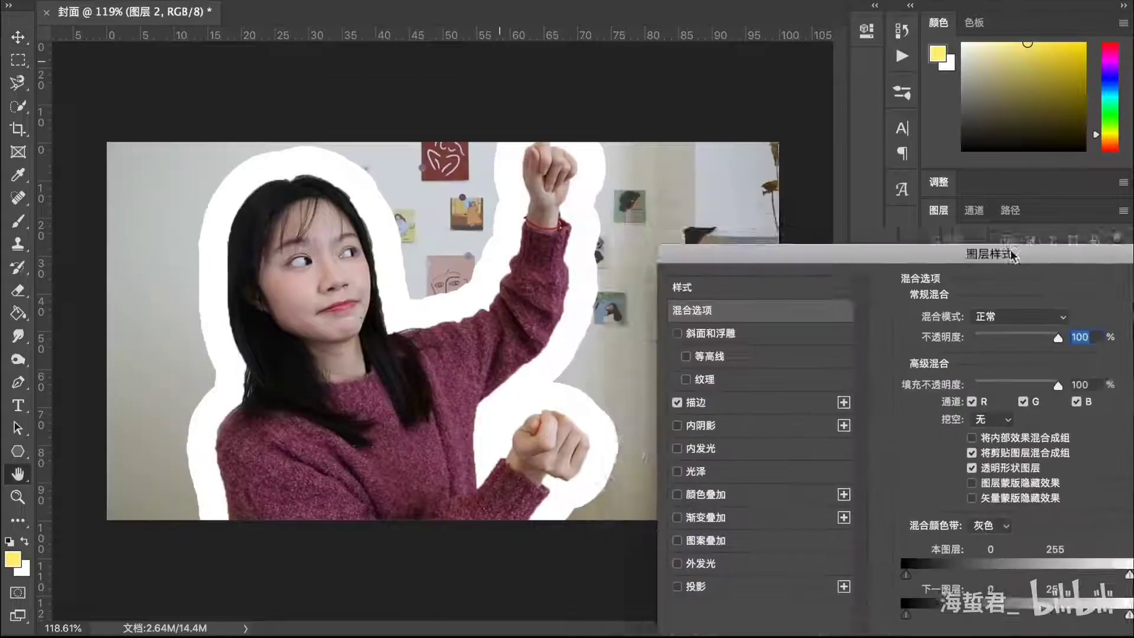
mouse_move(1007, 245)
left_mouse_down()
mouse_move(1058, 76)
mouse_move(999, 114)
mouse_move(1007, 187)
left_mouse_up()
left_click(721, 342)
left_click(726, 243)
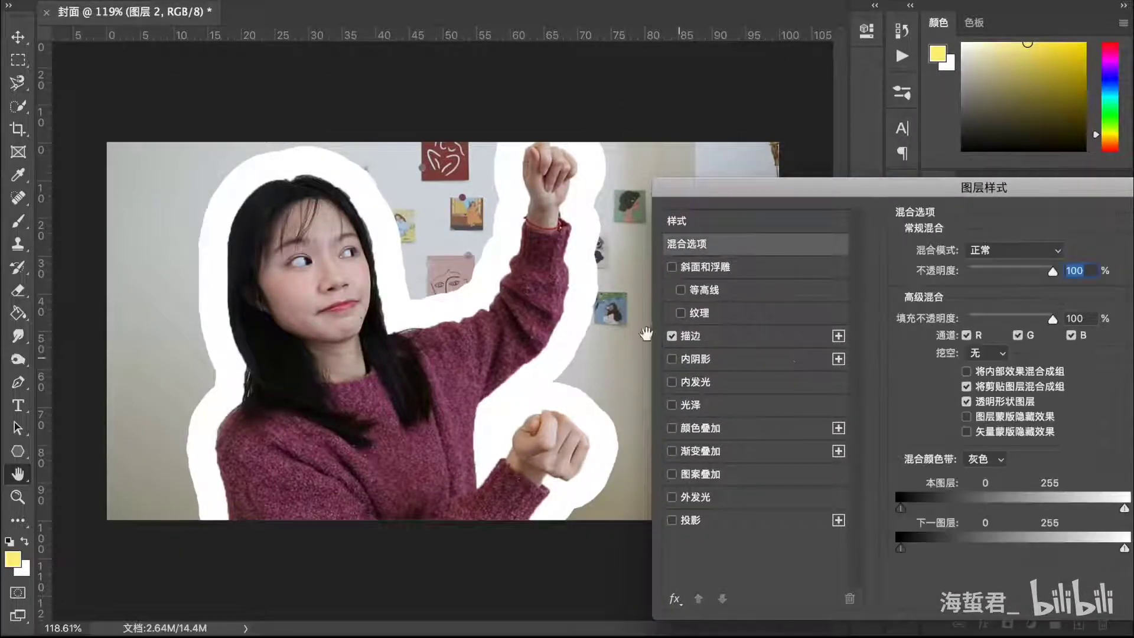
left_click(736, 344)
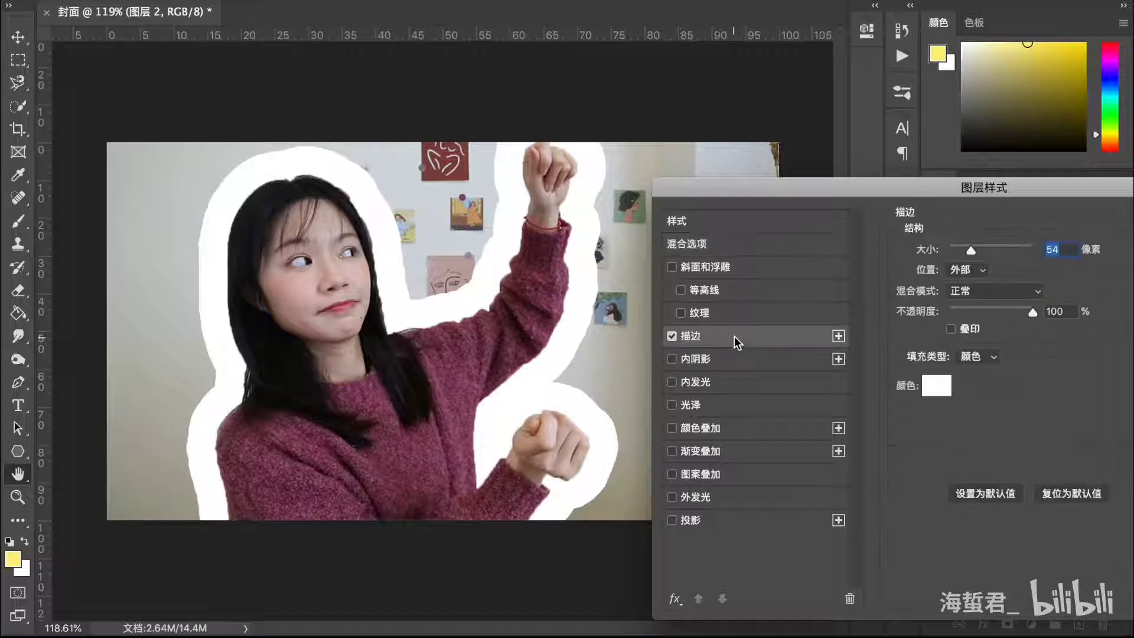
left_click_drag(849, 152, 832, 151)
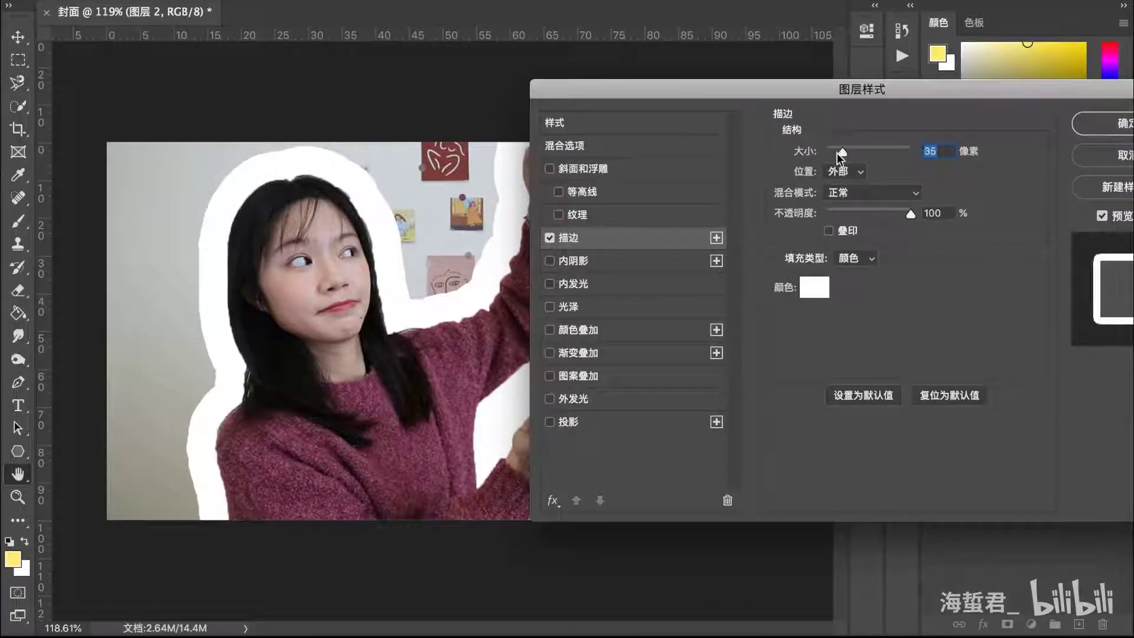
Step: Keep the white stroke's position at 外部 (outside) and set its size to 16 px
left_click(856, 171)
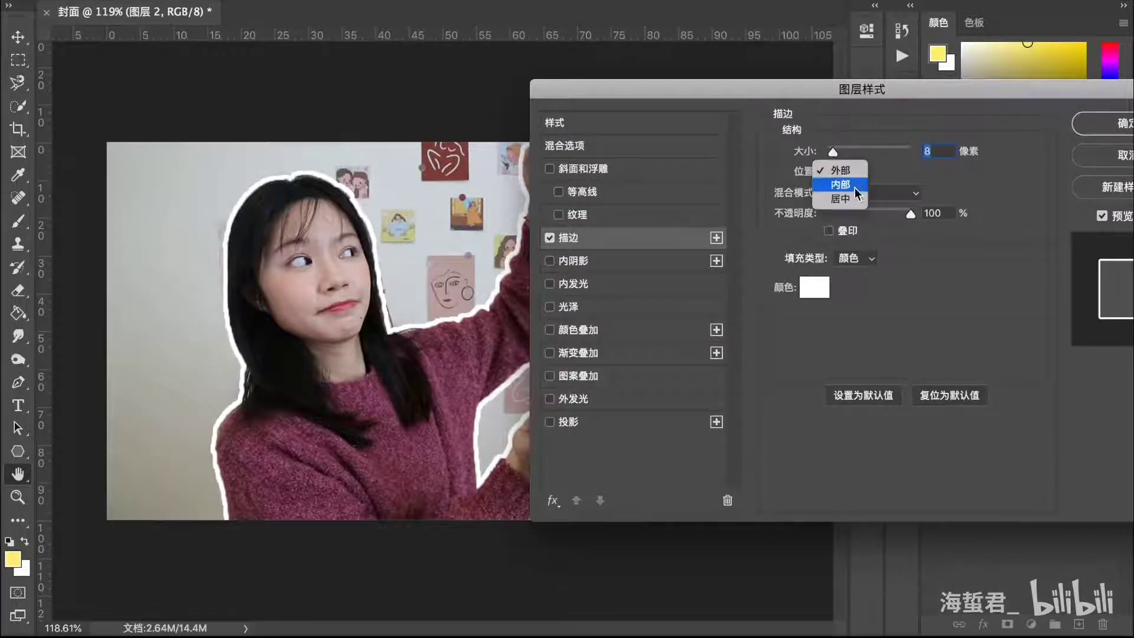
left_click(856, 170)
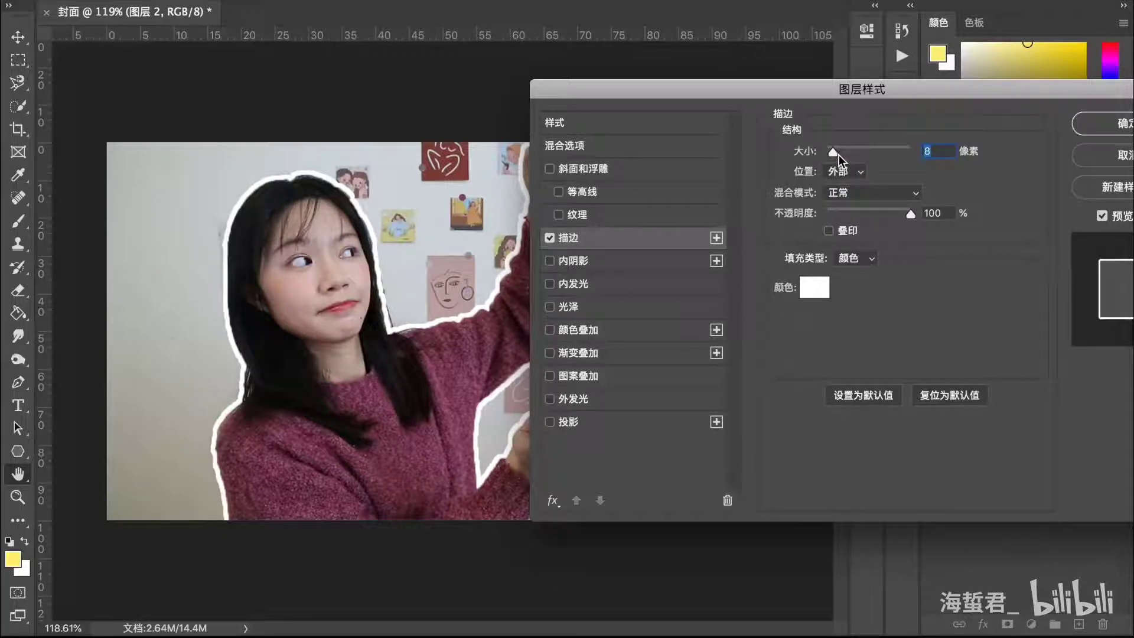
key("shift+Up")
key("Down")
key("Down")
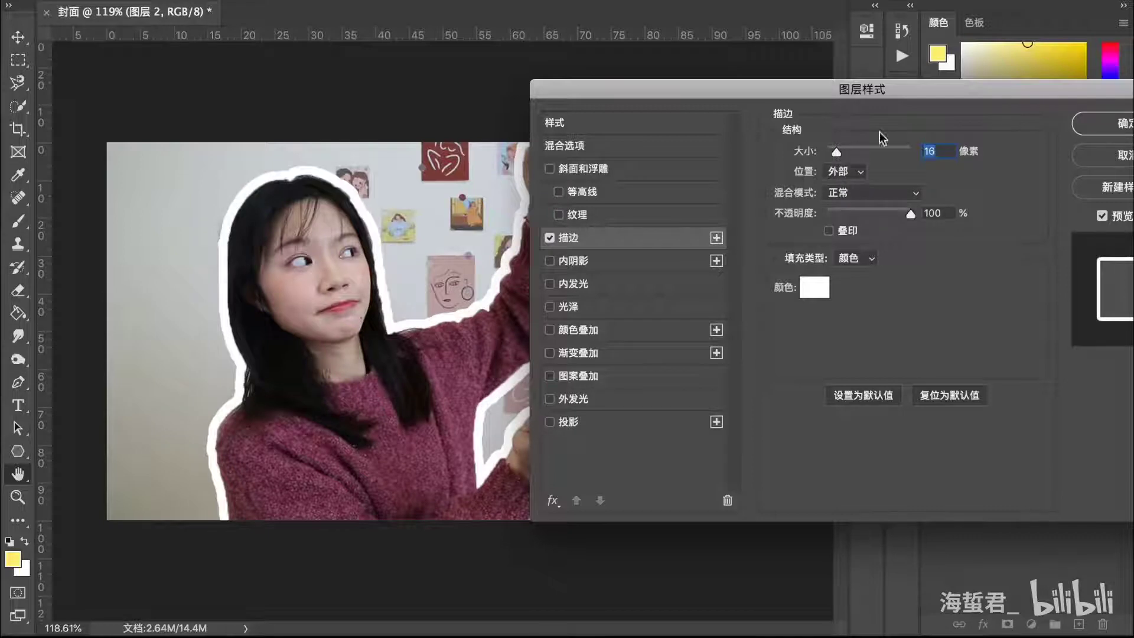
Step: Add a second stroke to the cutout's layer style and set its colour to black (000000)
mouse_move(724, 94)
left_mouse_down()
mouse_move(569, 94)
mouse_move(819, 124)
left_mouse_up()
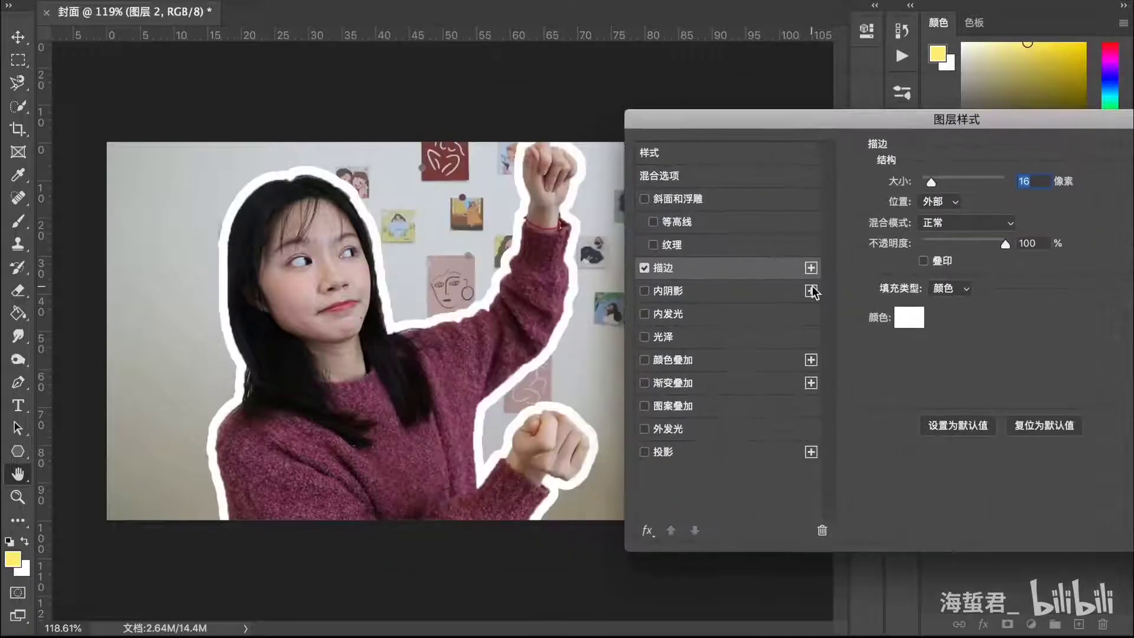
left_click(811, 269)
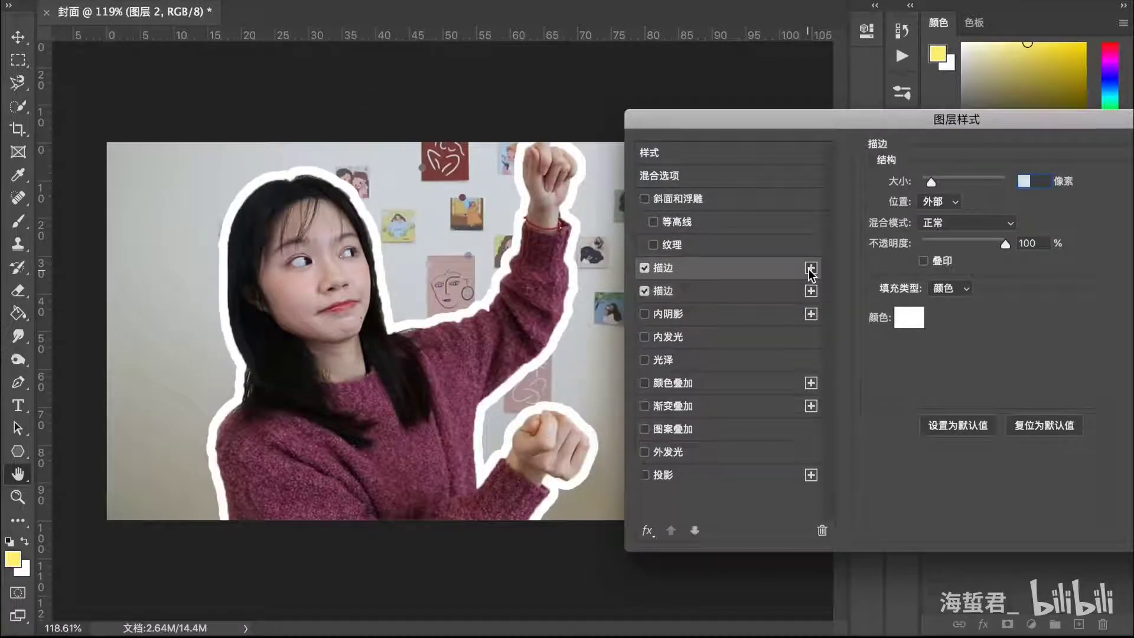
left_click(909, 317)
mouse_move(827, 274)
left_mouse_down()
mouse_move(992, 264)
mouse_move(782, 253)
left_mouse_up()
left_click(814, 525)
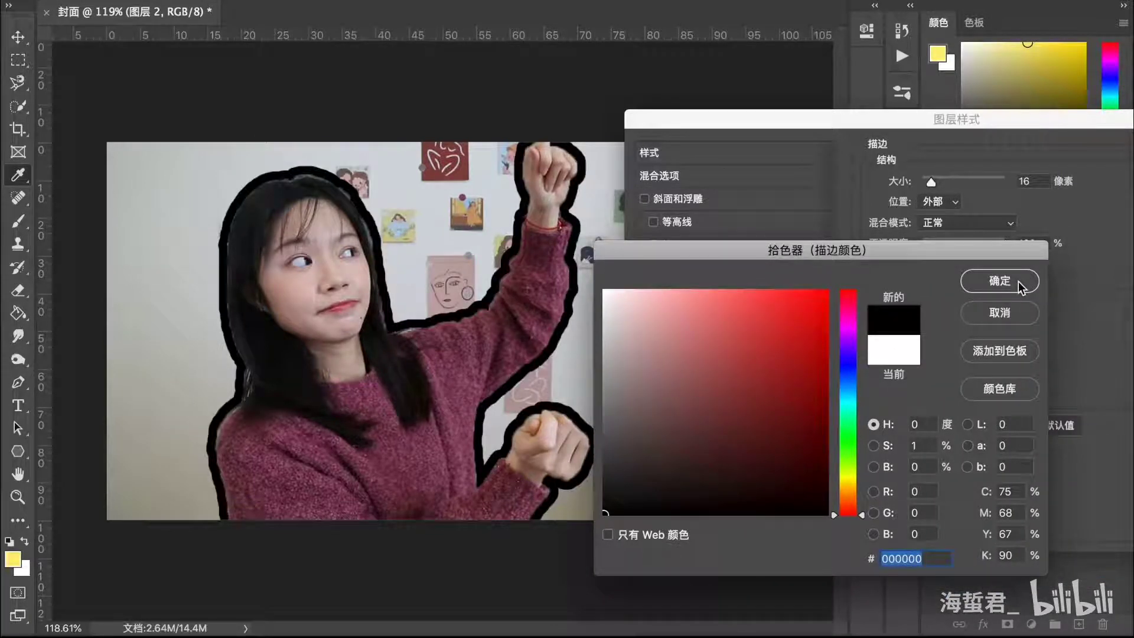
left_click(1022, 287)
Step: Set the black stroke's size to 3 px and accept the layer style
left_click(680, 290)
left_click(703, 278)
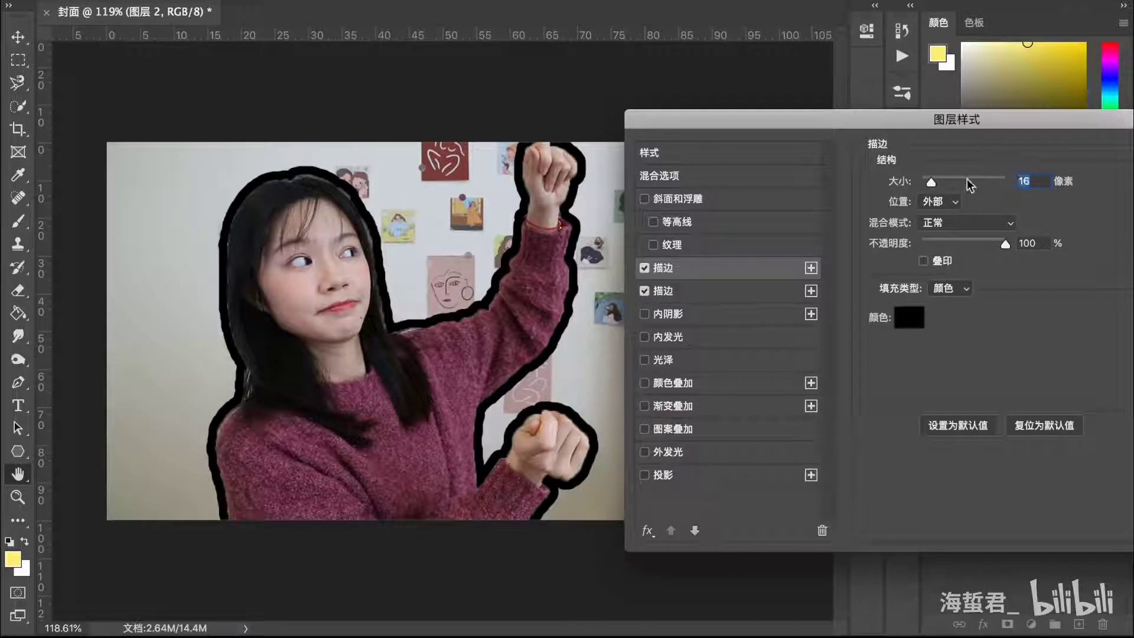
type("3")
key("Return")
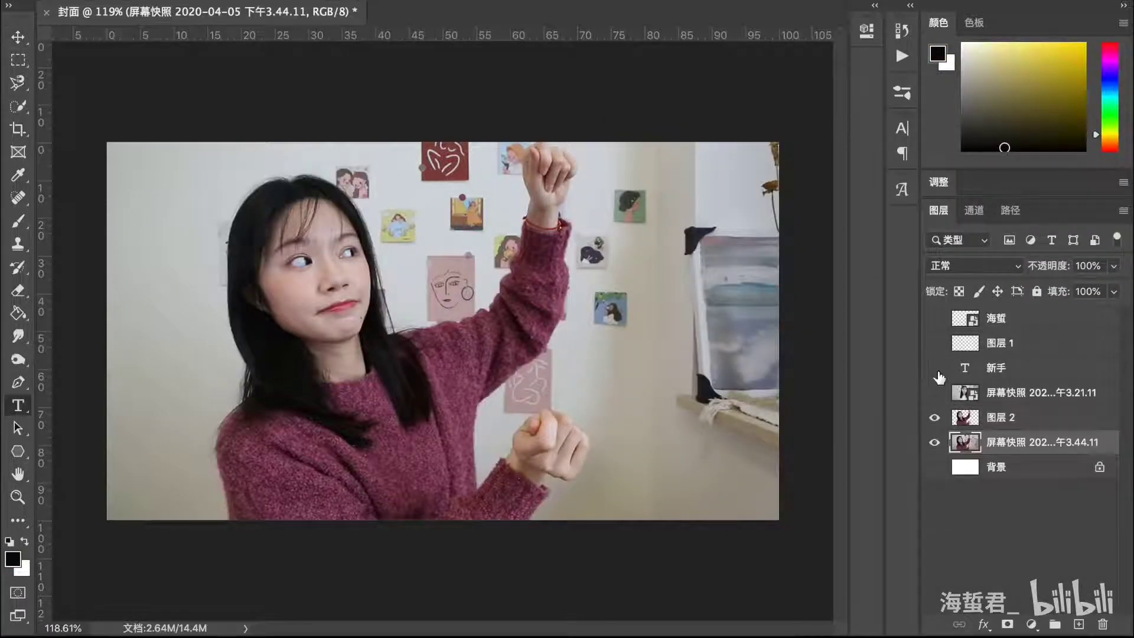
Step: Show the 新手 text layer and give its lettering a black stroke through the blending options
left_click(934, 368)
right_click(997, 369)
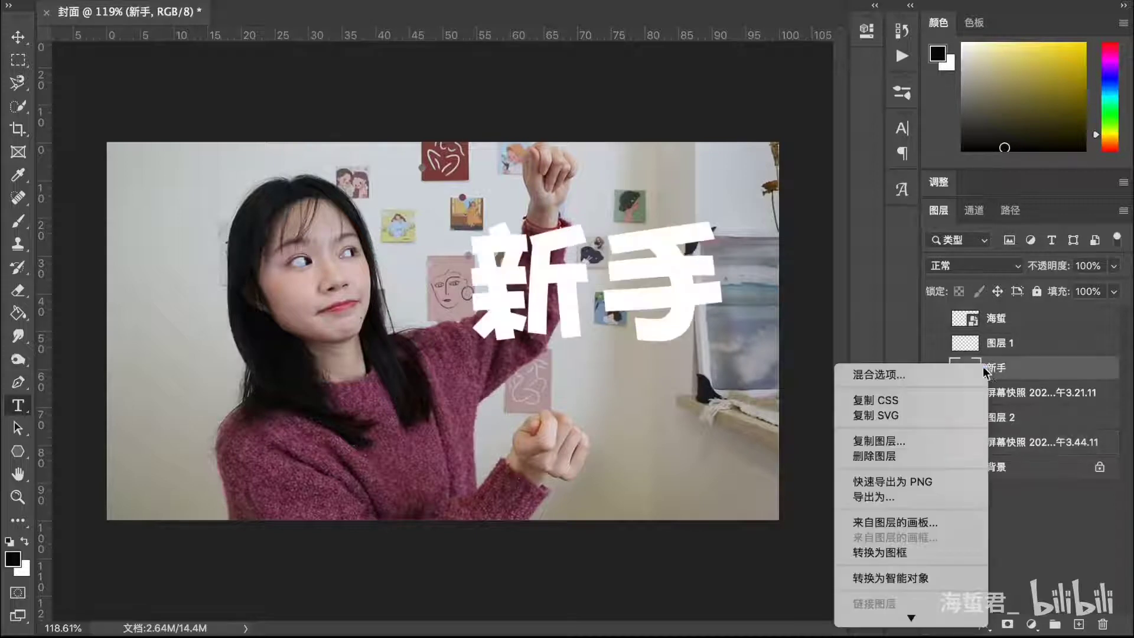
key("Escape")
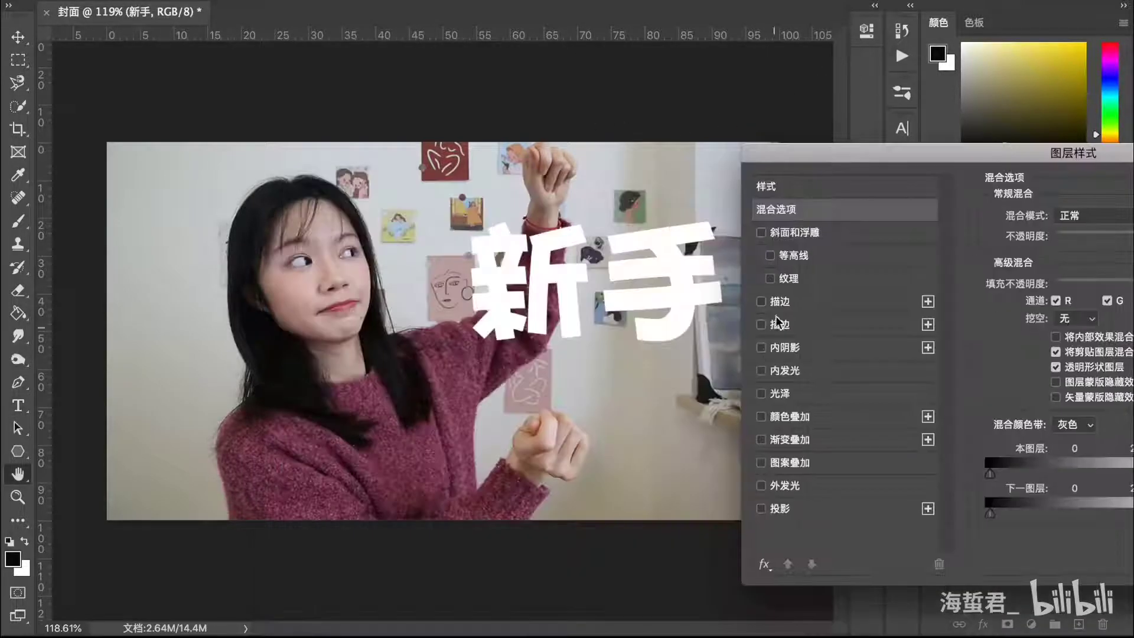
left_click(761, 302)
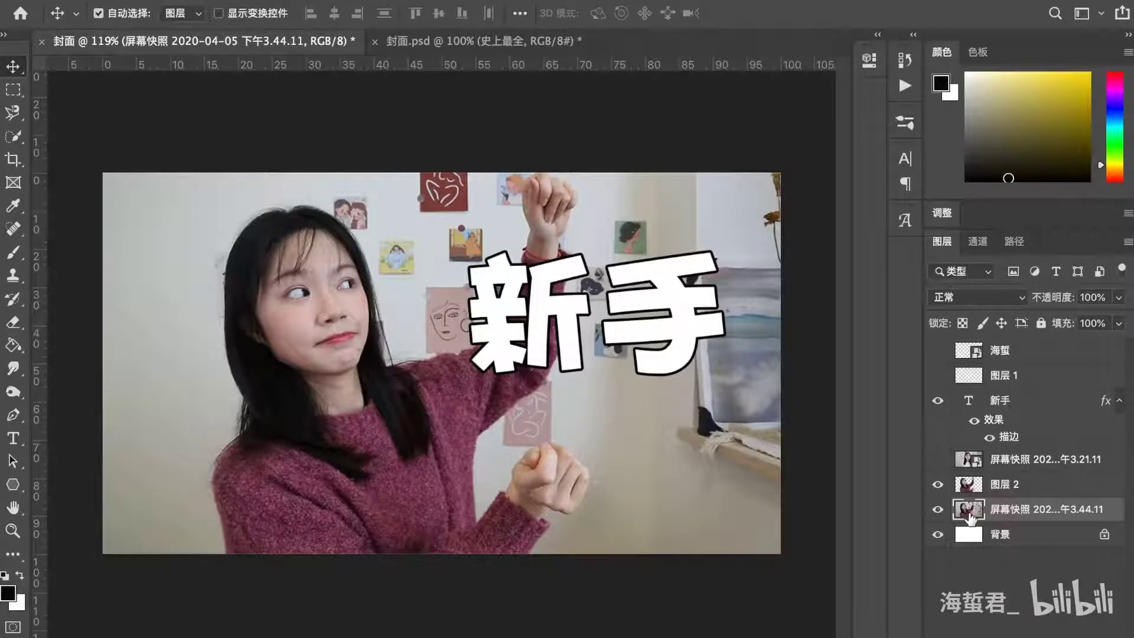
Step: Toggle the 3.44.11 photo and background layers off and on to view the cutout and text on transparency and on white
left_click(938, 509)
left_click(938, 534)
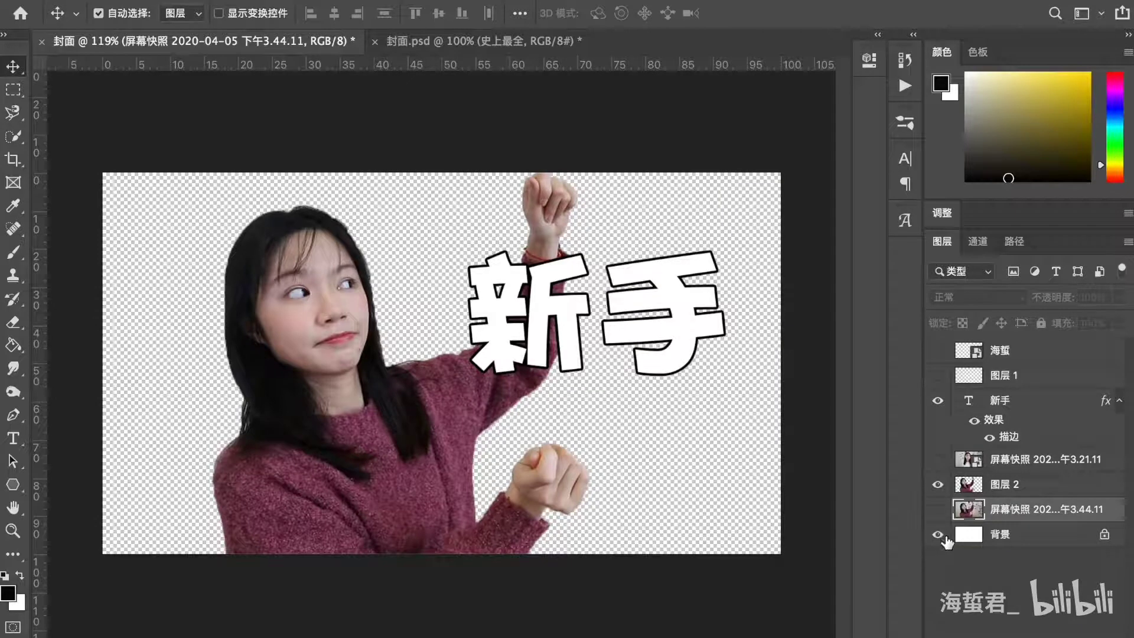
left_click(945, 540)
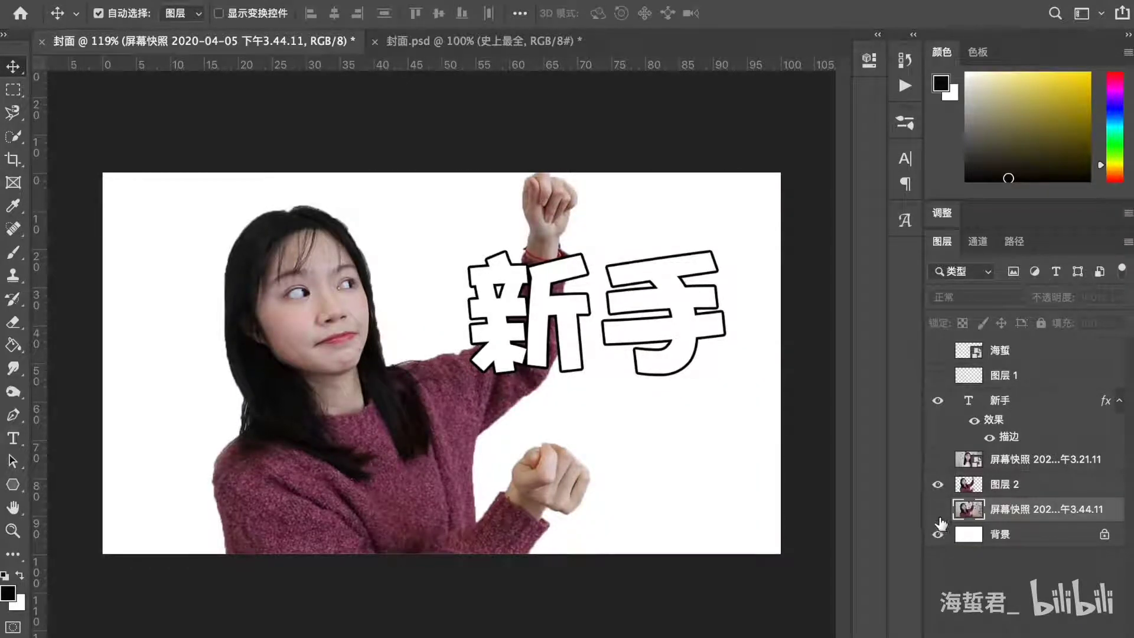
left_click(939, 511)
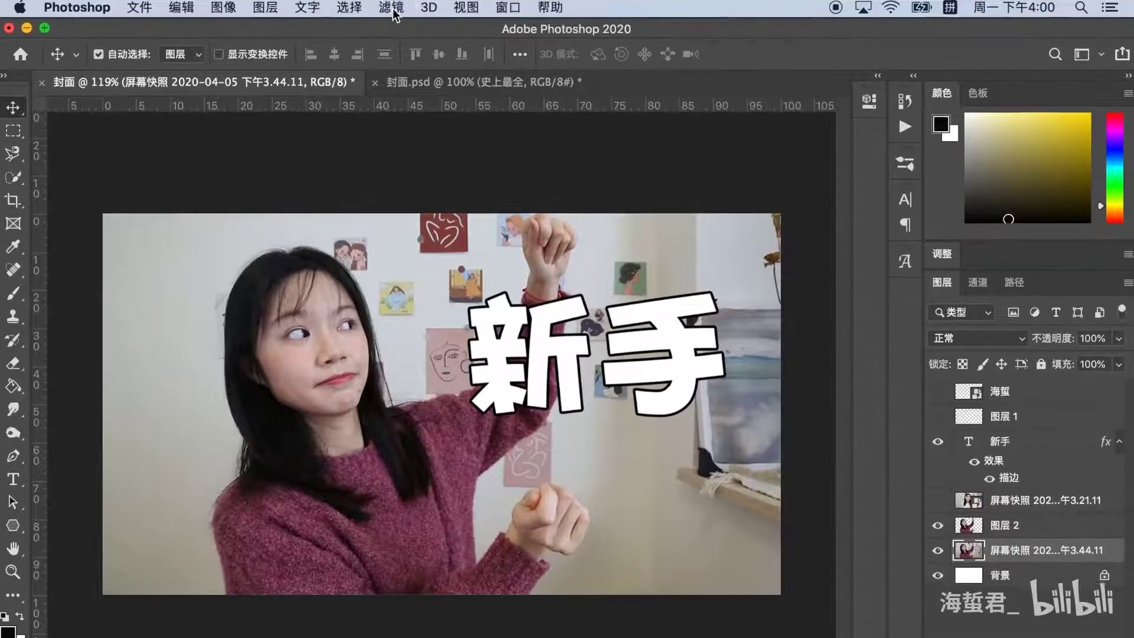
Step: Apply a Gaussian Blur with a 4 px radius to the 3.44.11 photo layer behind the cutout
left_click(392, 11)
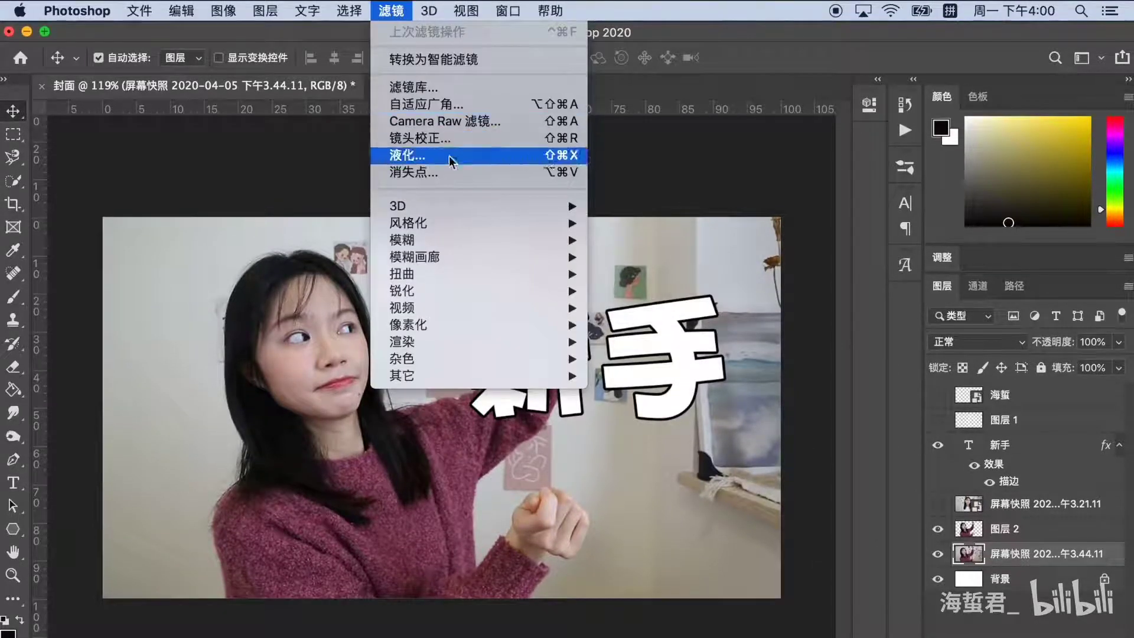
mouse_move(432, 238)
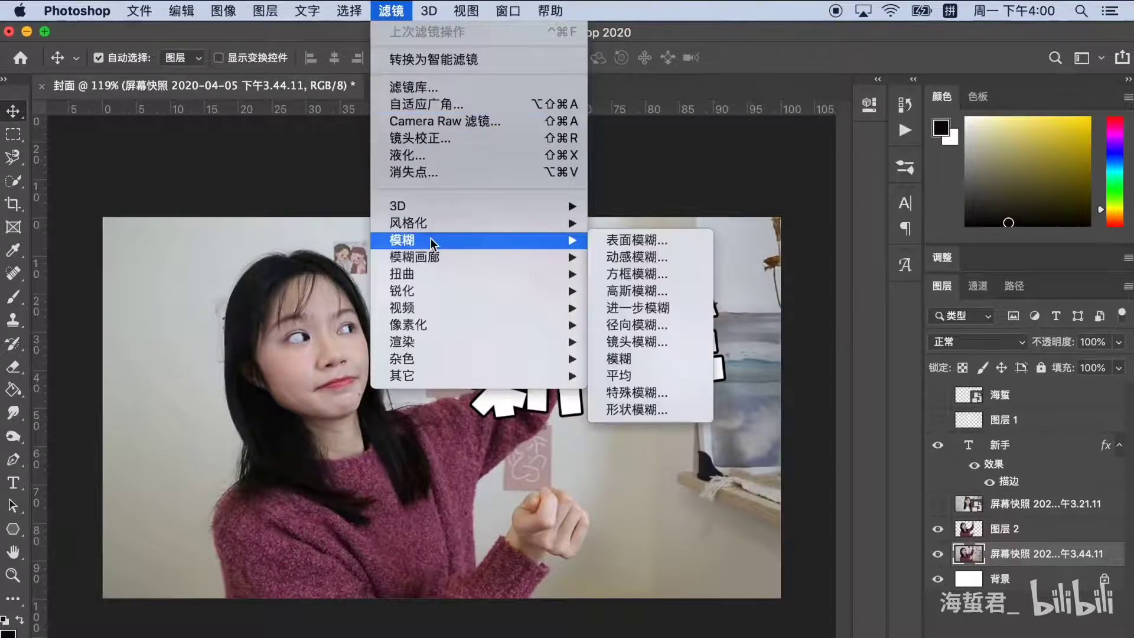
left_click(661, 291)
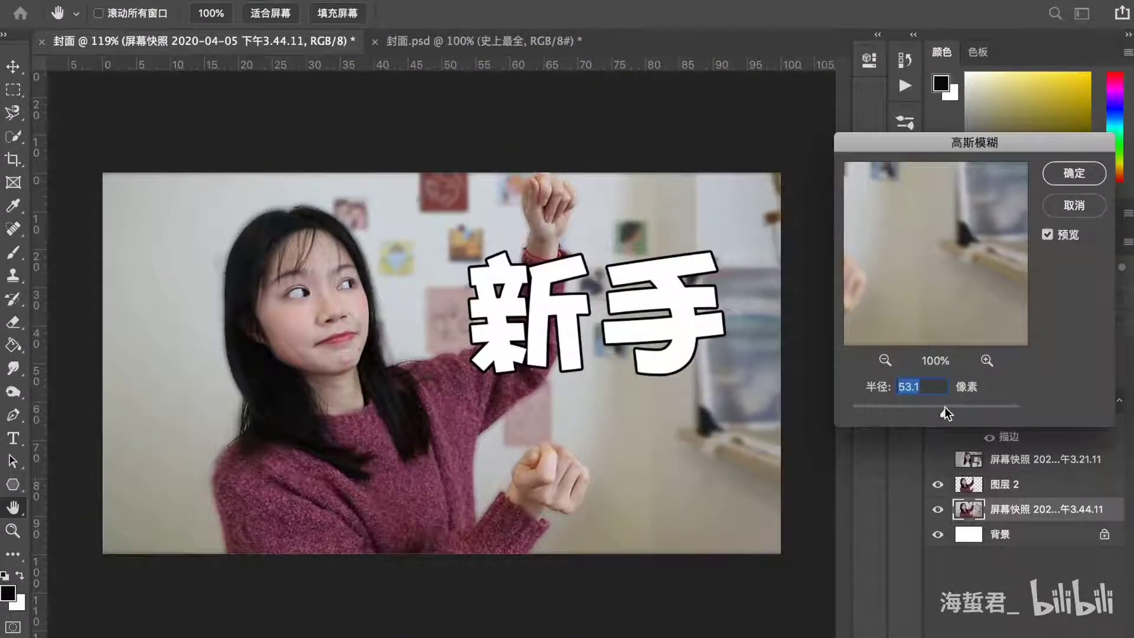
left_click(884, 410)
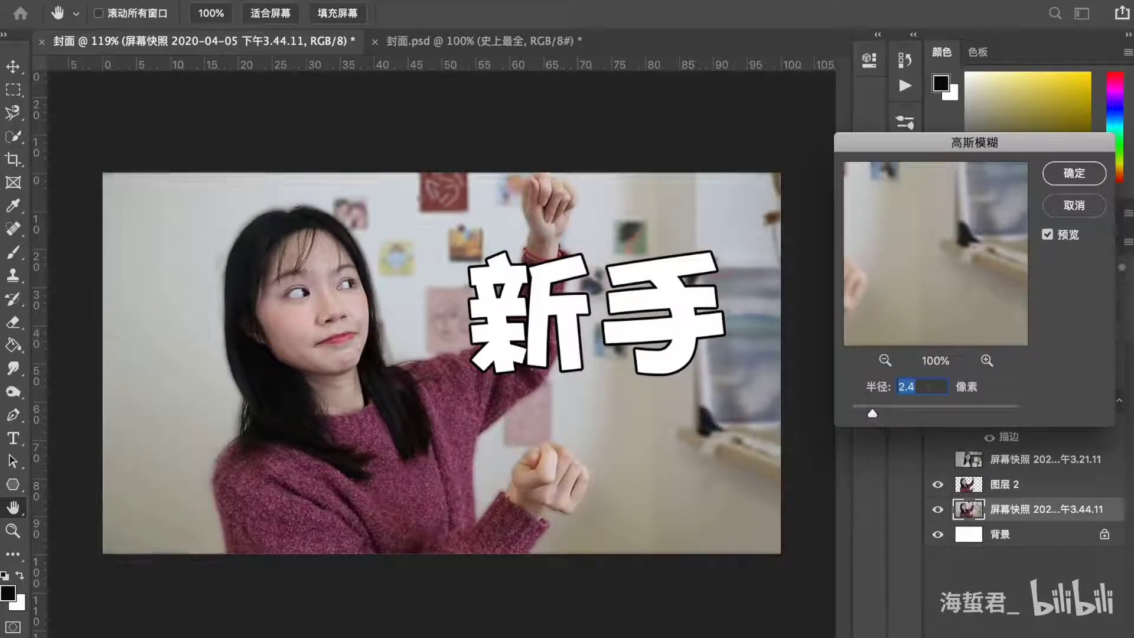
type("4")
key("Return")
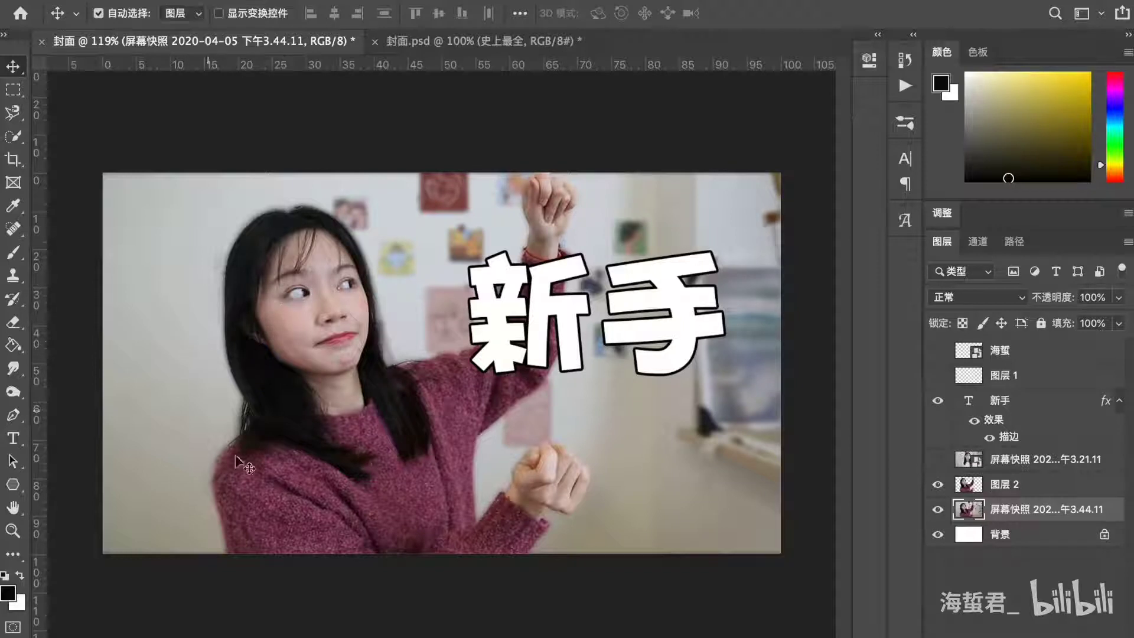
left_click(502, 406)
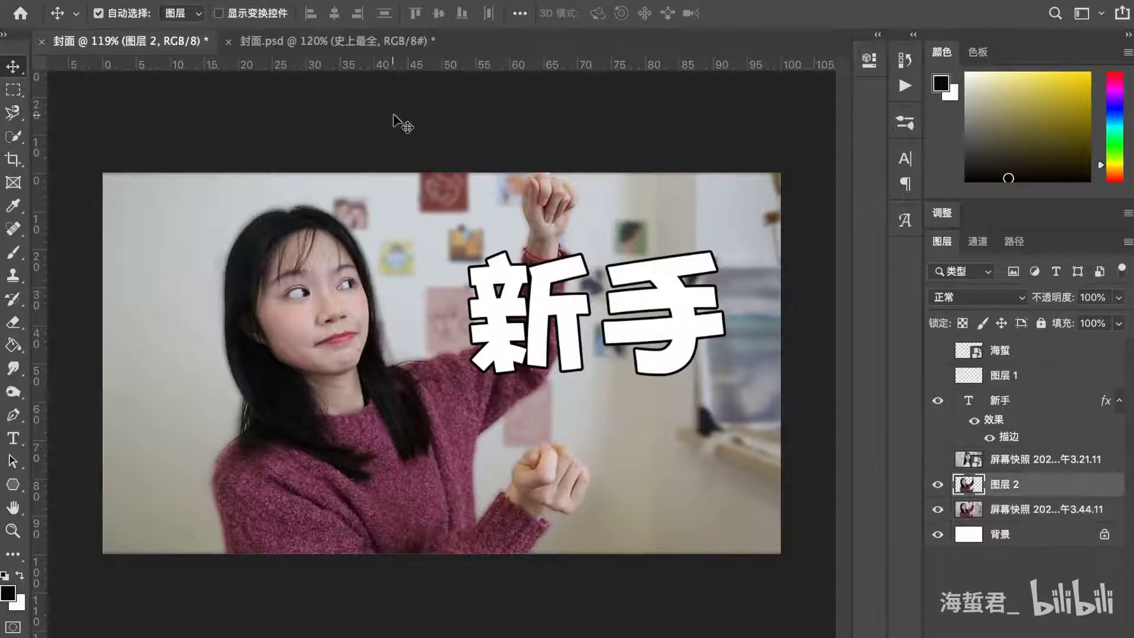
Step: Switch to 封面.psd, show only its blurred photo layer, and turn on the sharp cutout of the woman above it
left_click(349, 43)
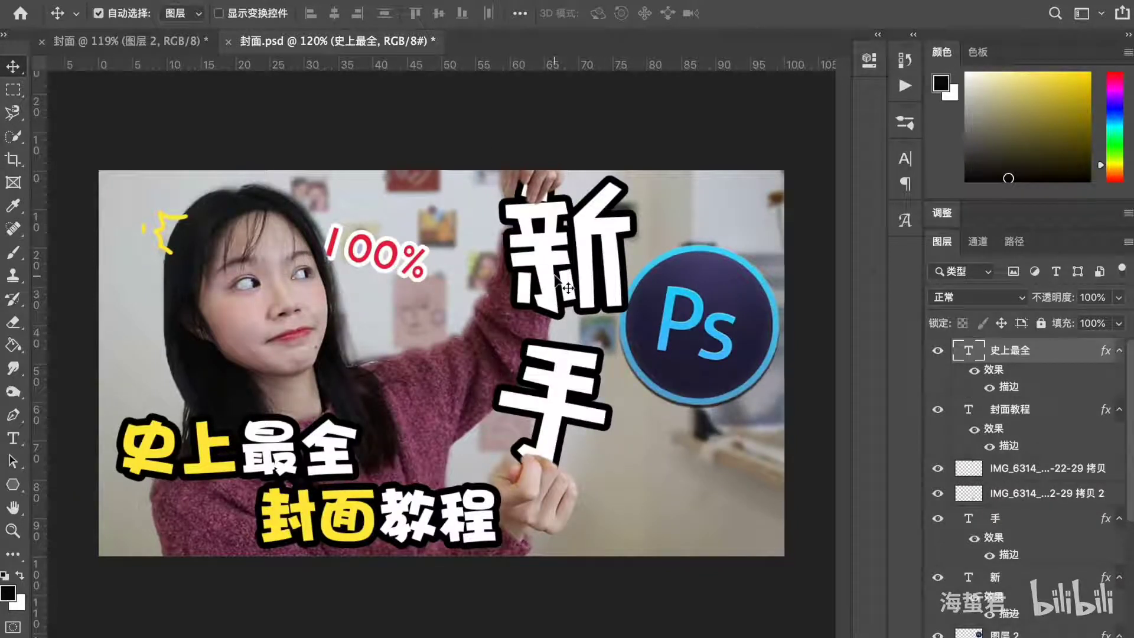
scroll(942, 441, "down", 5)
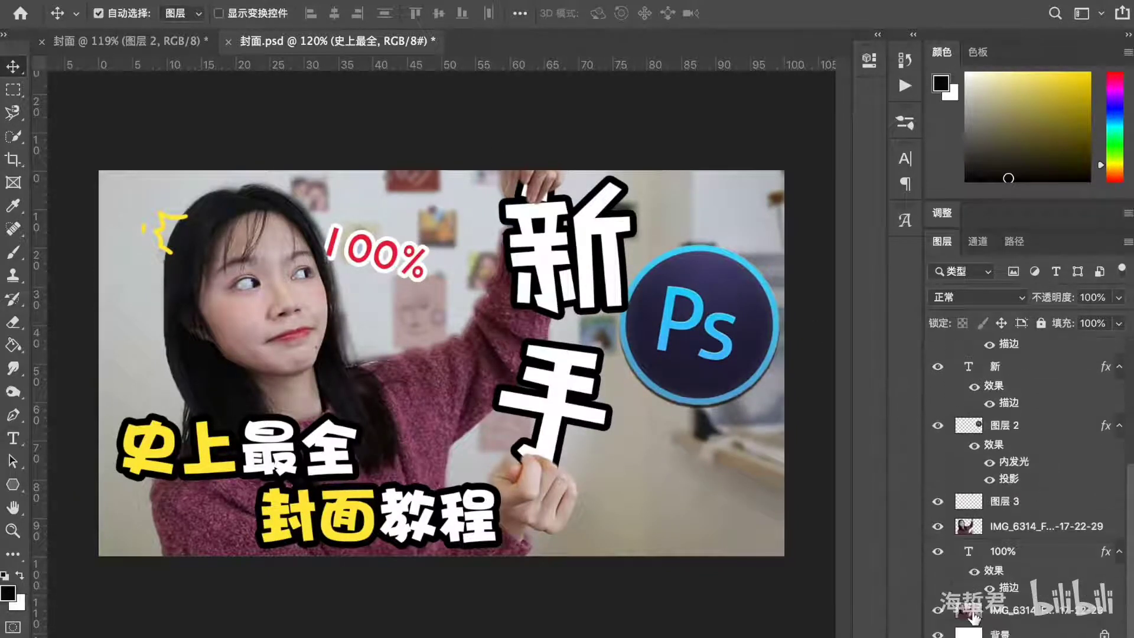
left_click(947, 612)
left_click(939, 610, "alt")
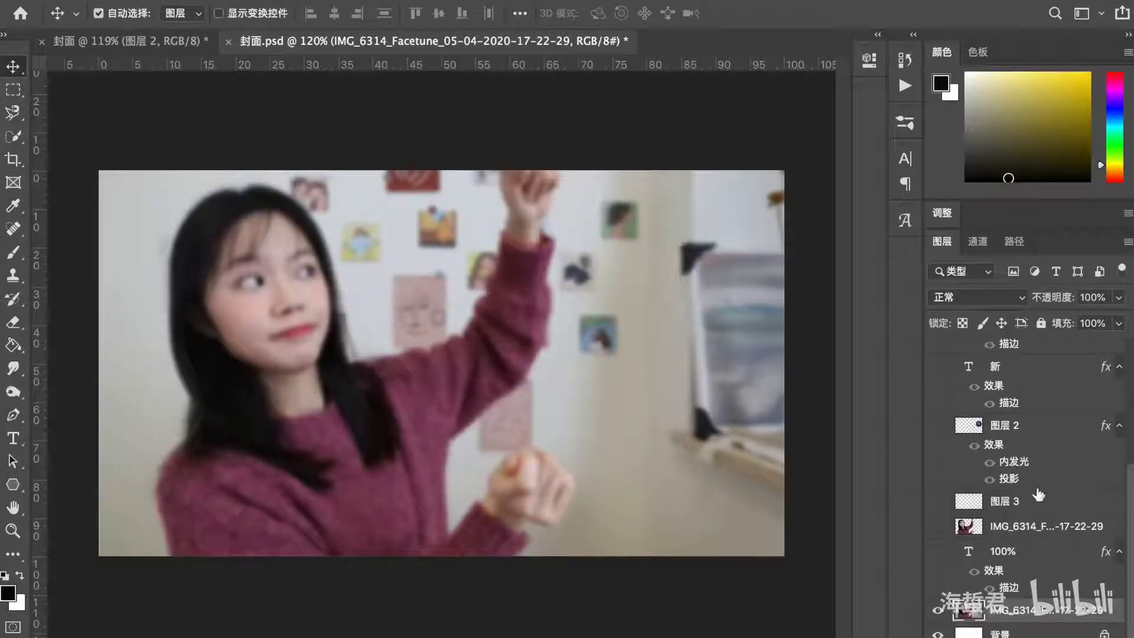
left_click(937, 527)
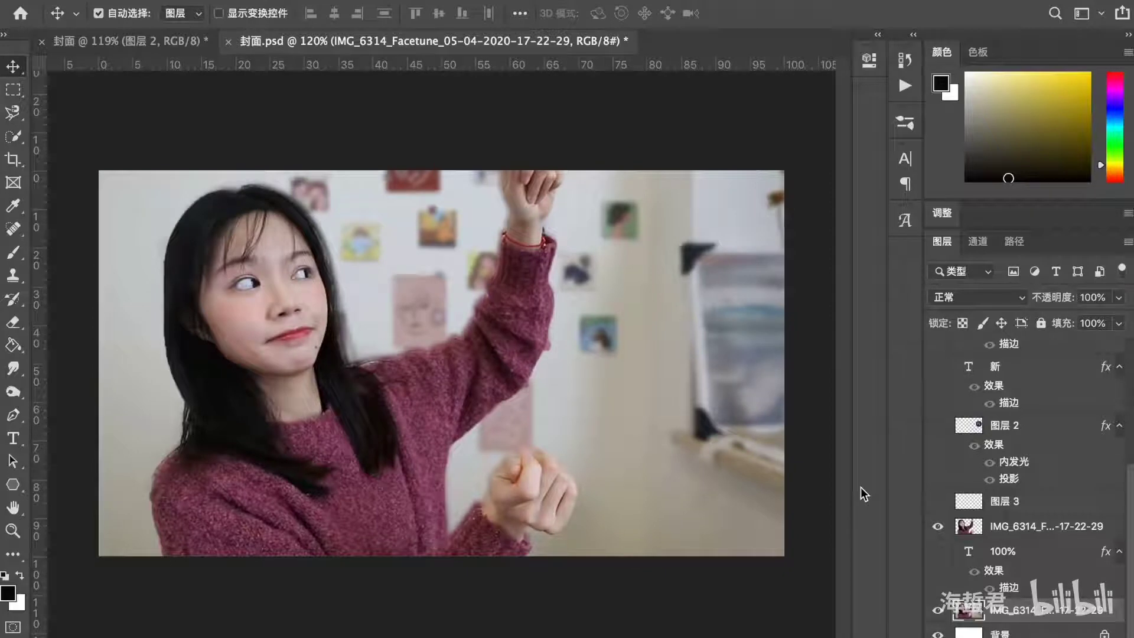
Step: Show the text layers 100%, 新, 手, 史上最全 and 封面教程 over the cutout
left_click(938, 551)
left_click(939, 366)
left_click(938, 348)
scroll(1004, 443, "up", 3)
left_click(938, 350)
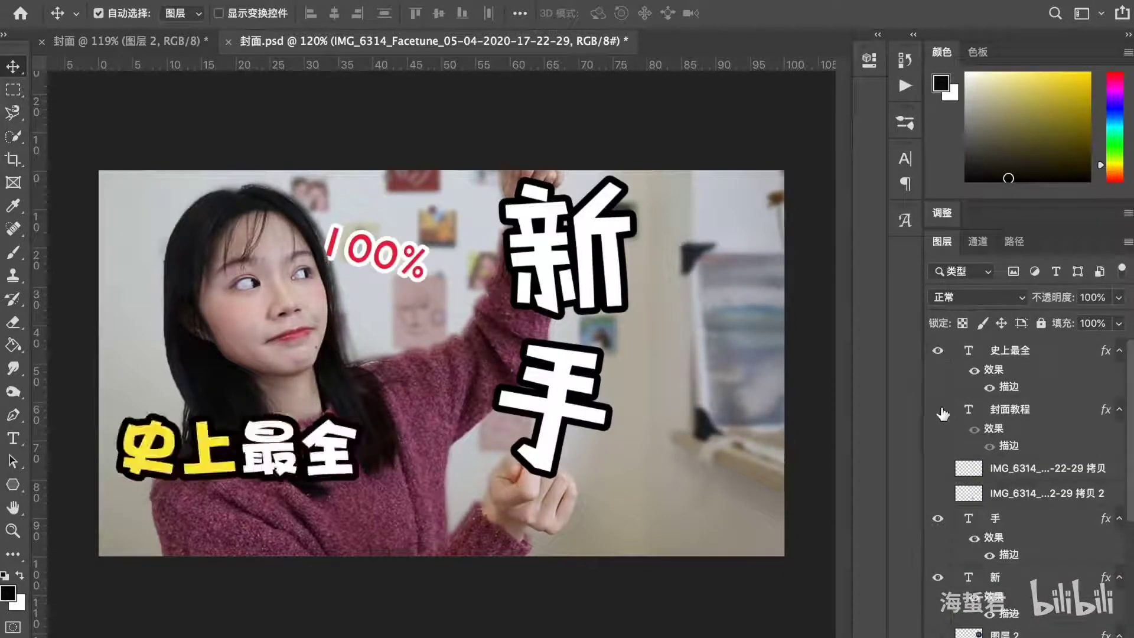
left_click(938, 410)
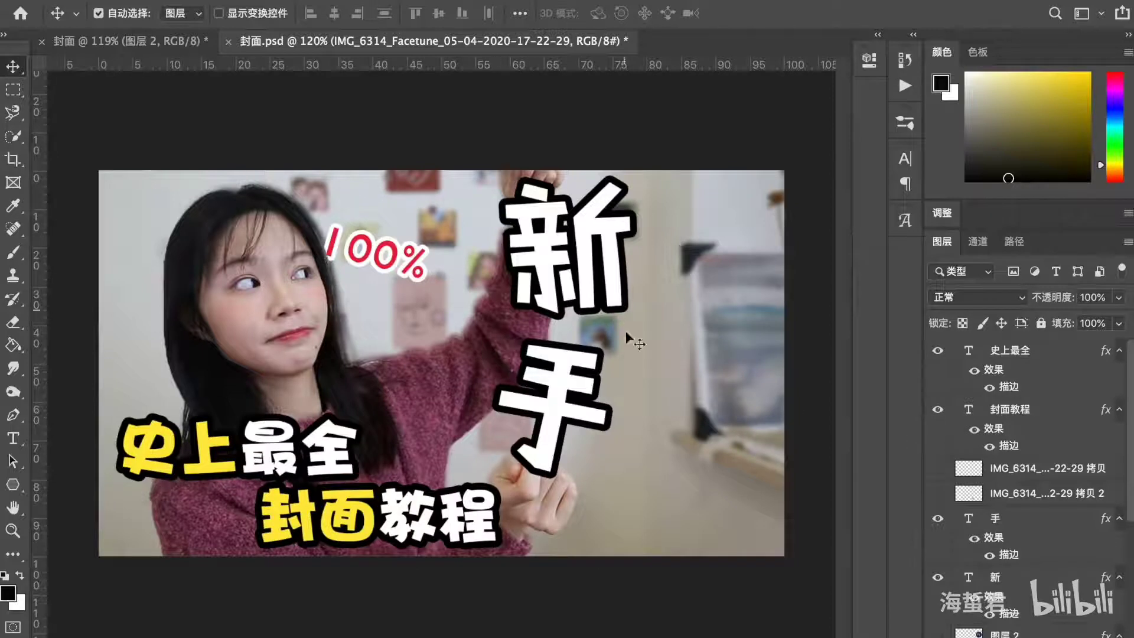
Step: Try to rotate the 手 text with Free Transform
left_click(550, 407)
key("ctrl+t")
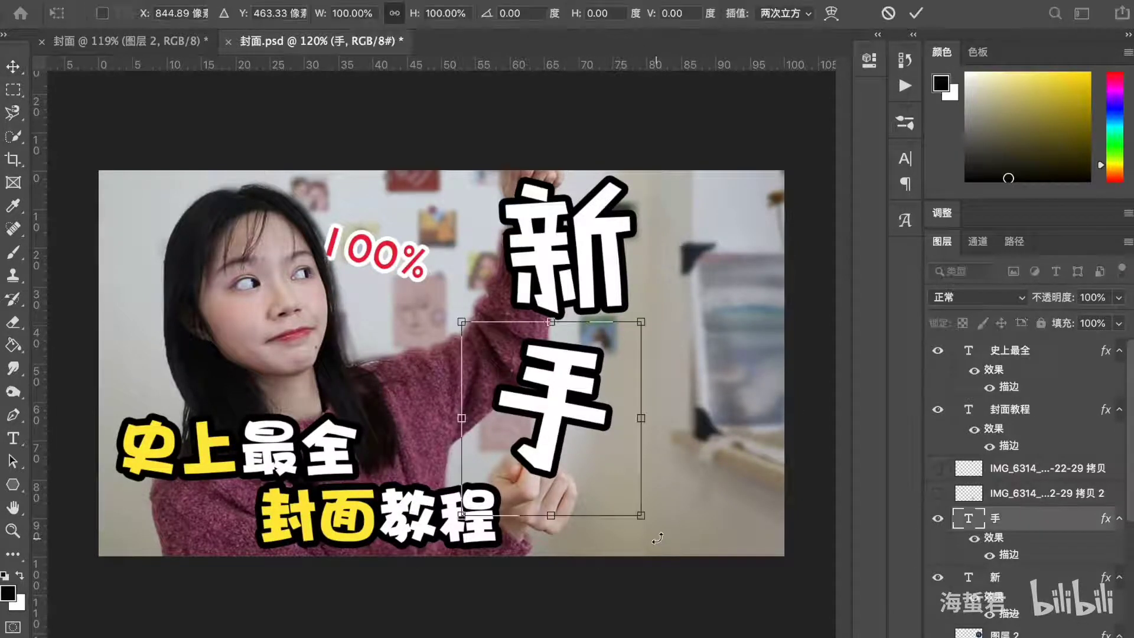
left_click_drag(661, 535, 745, 523)
key("Return")
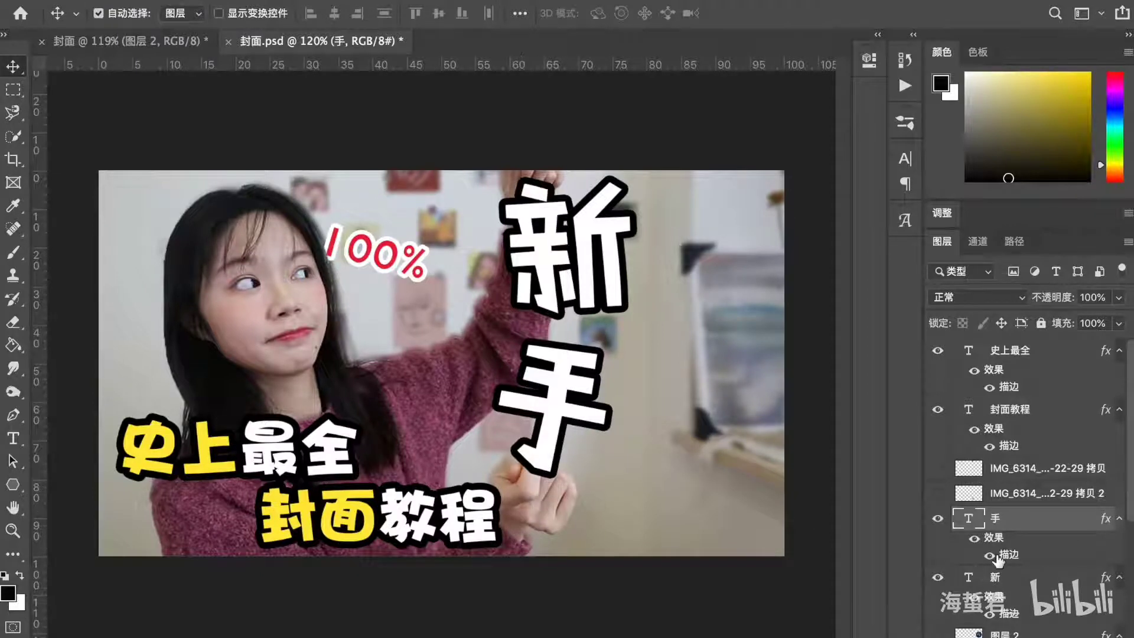
Step: Show the two copied finger layers in front of the text, the Ps logo layer and 图层 3
left_click(937, 473)
left_click(938, 494)
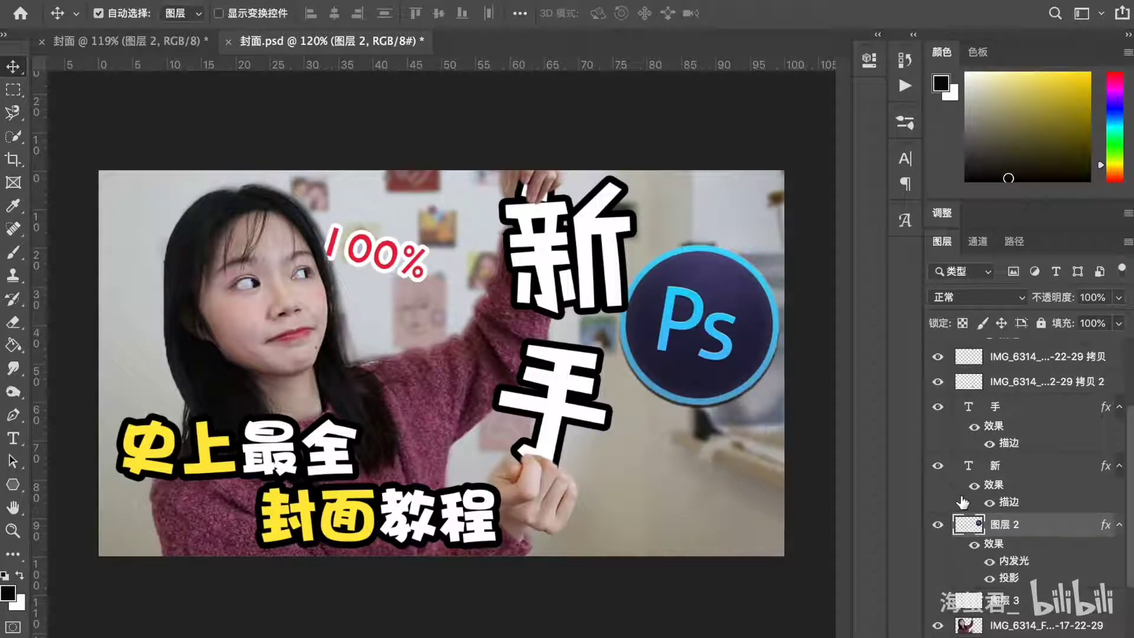
left_click_drag(697, 336, 584, 353)
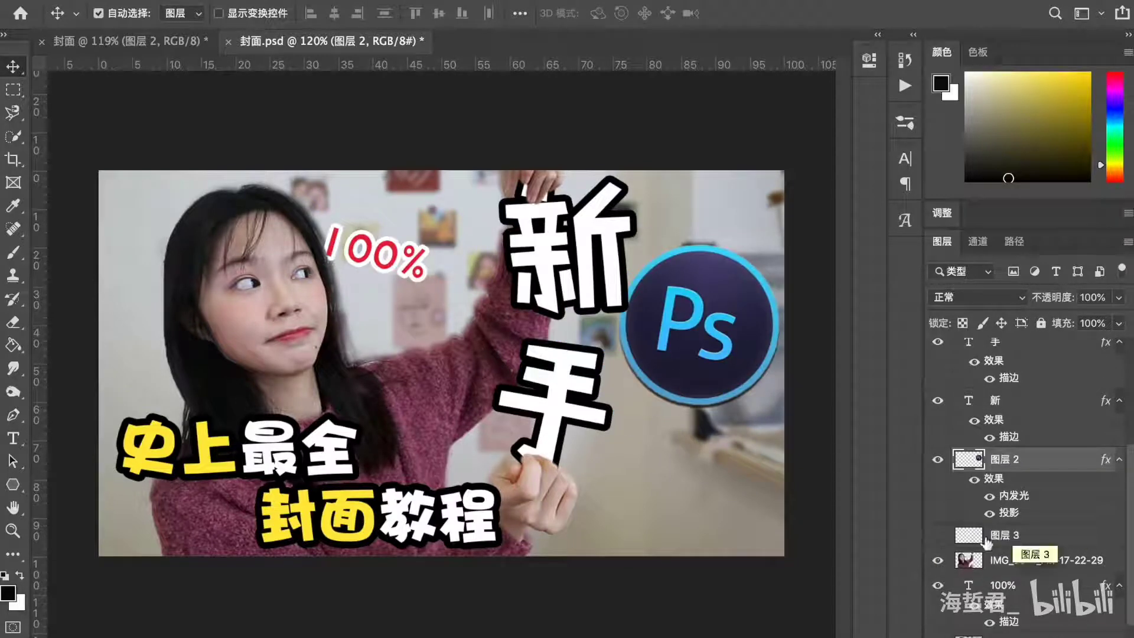
left_click(960, 535)
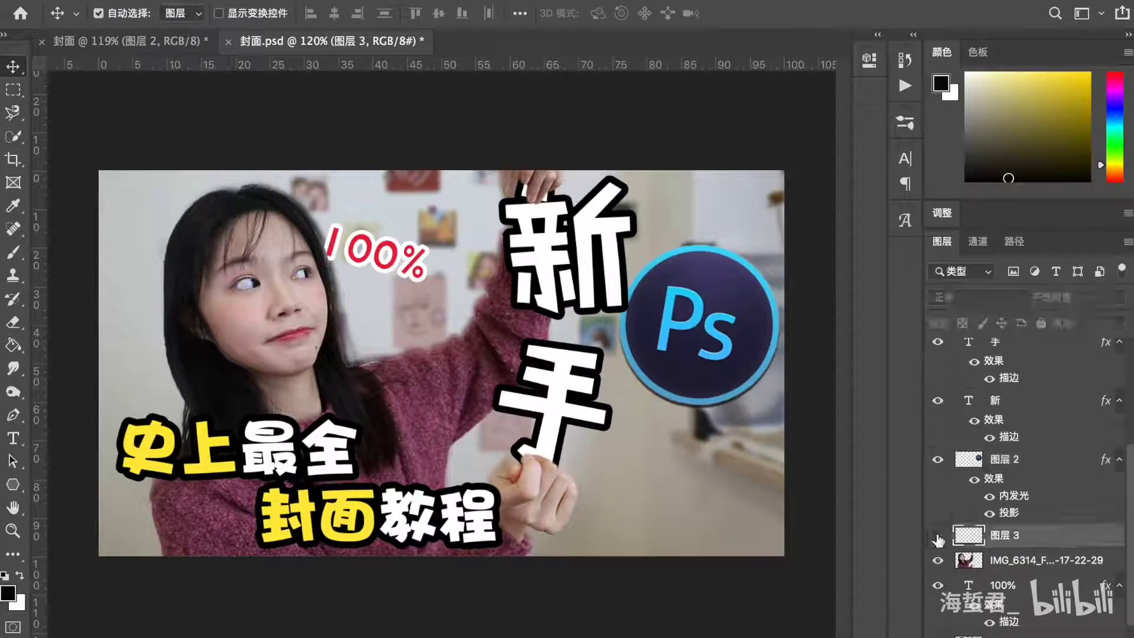
left_click(938, 537)
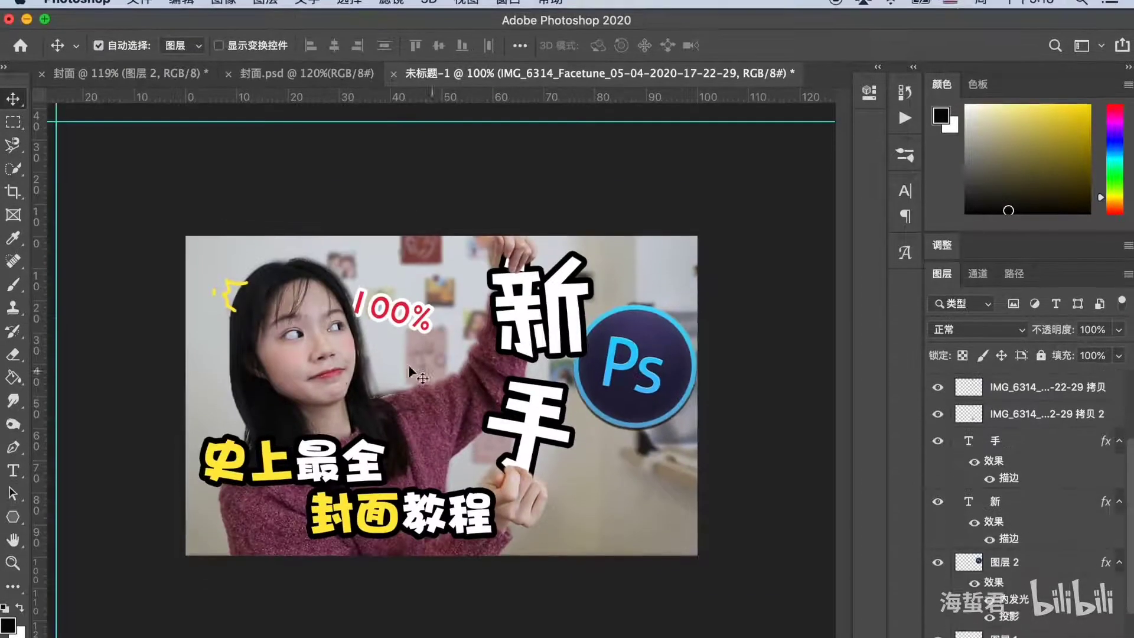
Step: Open Export As for the finished 未标题-1 cover and go through its PNG and JPG file format choices
left_click(137, 9)
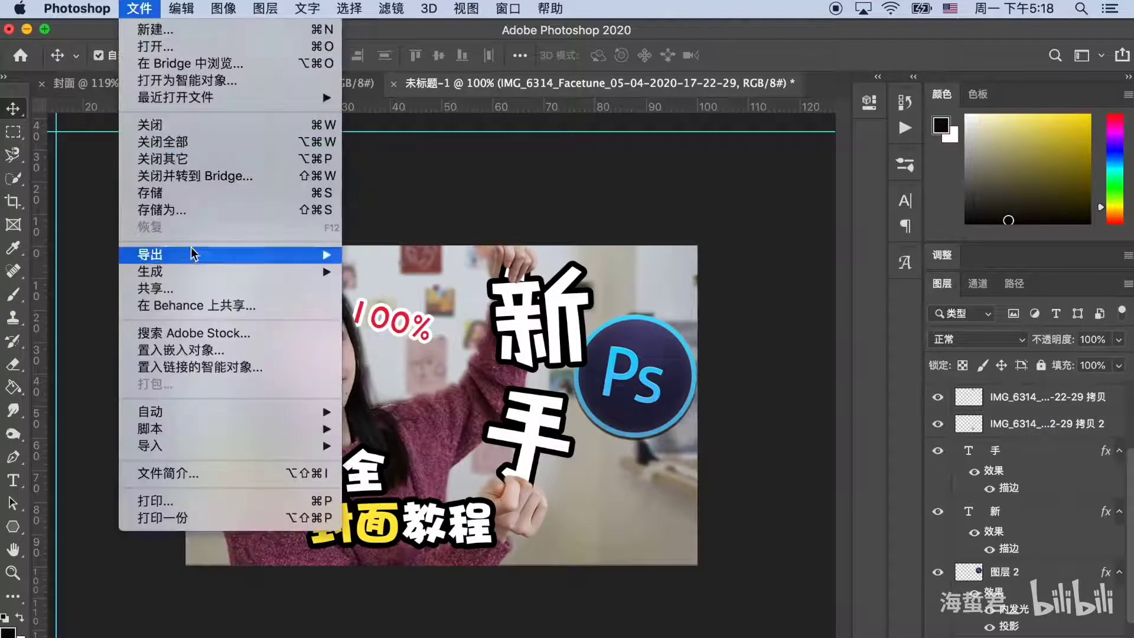
mouse_move(195, 257)
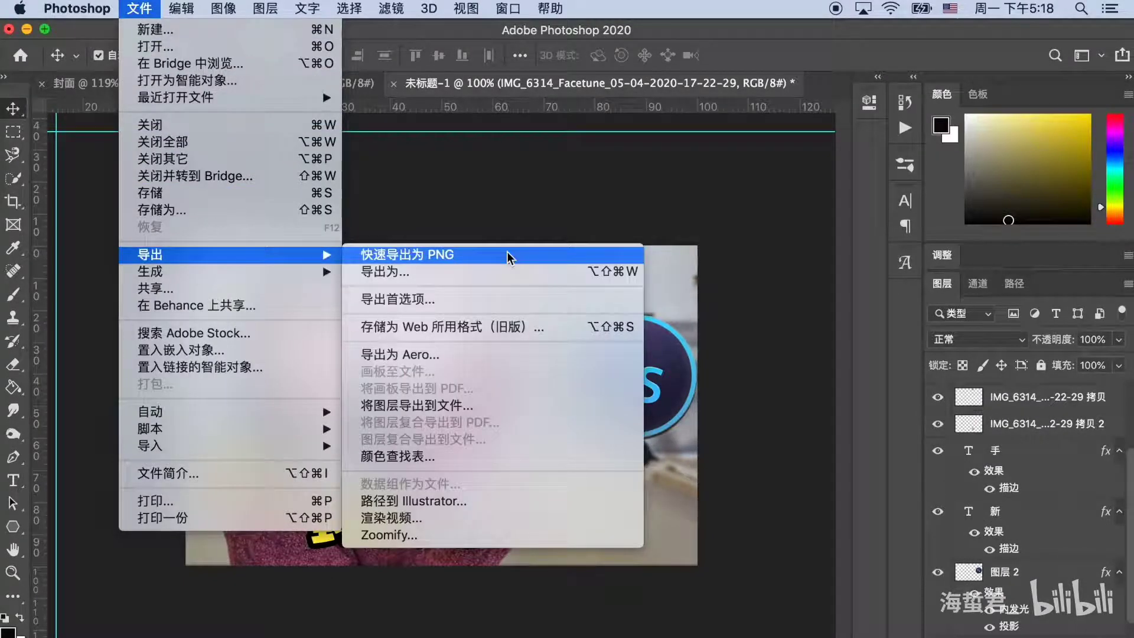
left_click(467, 275)
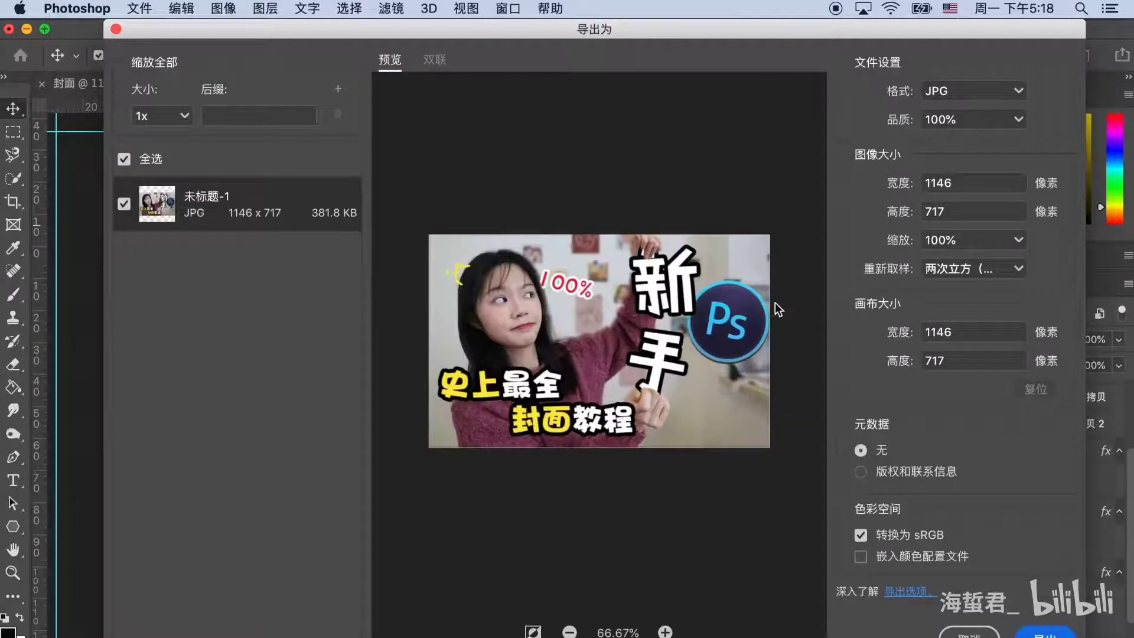
left_click(946, 94)
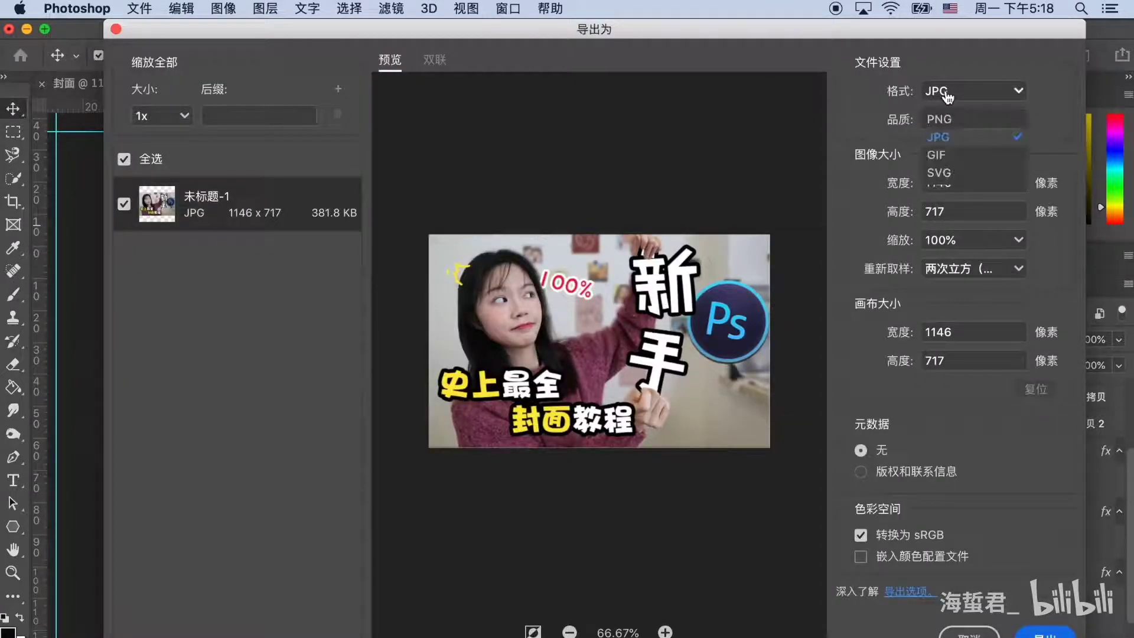
left_click(945, 120)
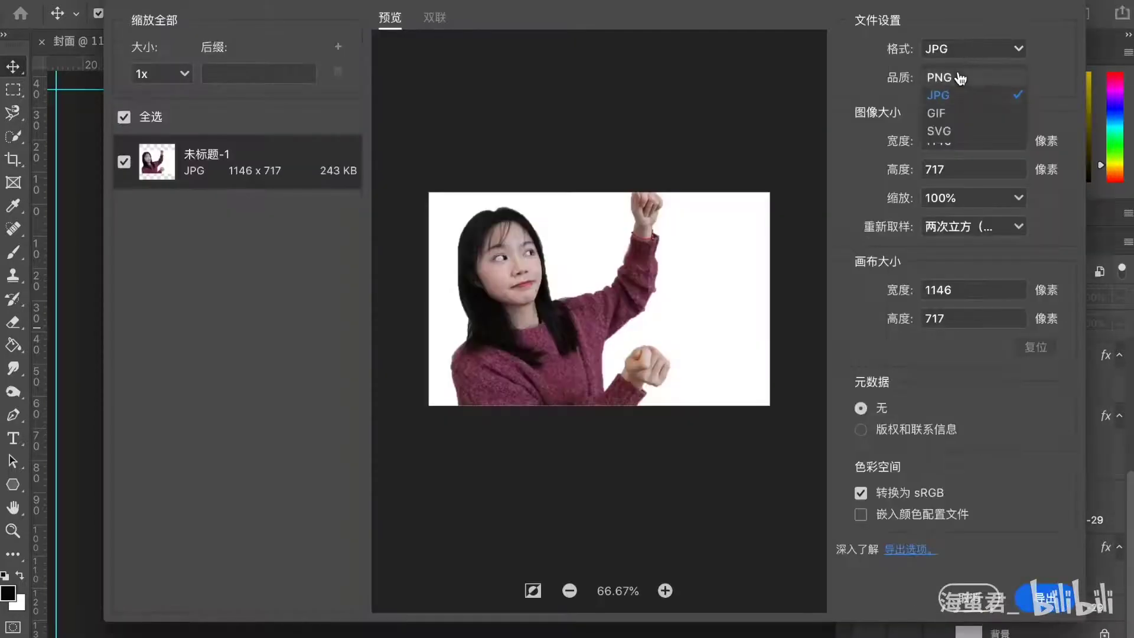
left_click(958, 79)
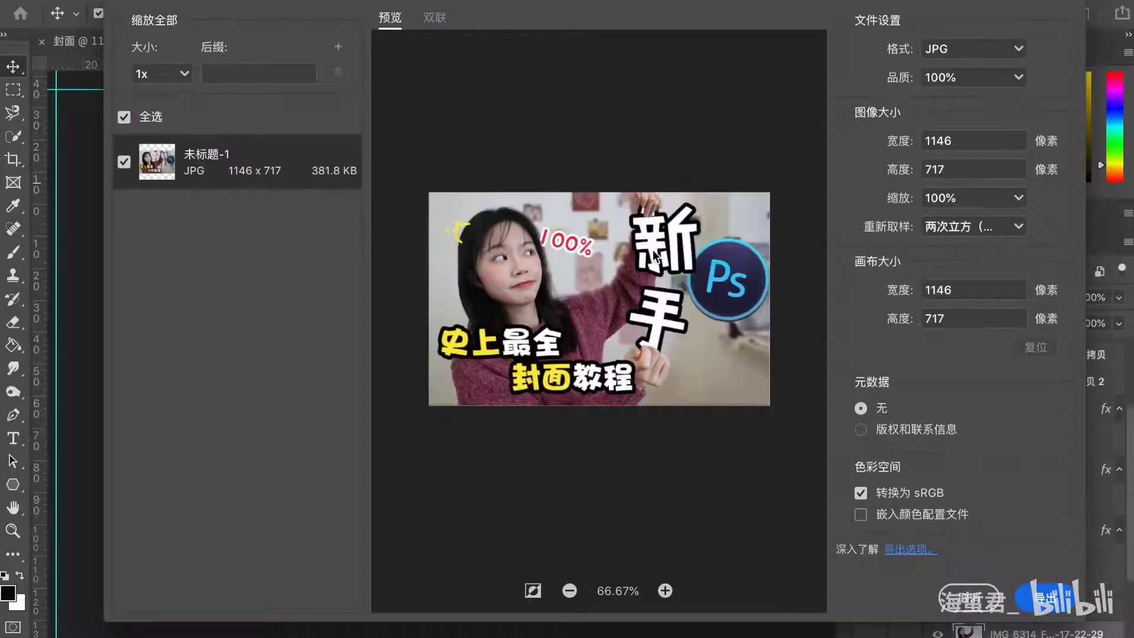
left_click(947, 53)
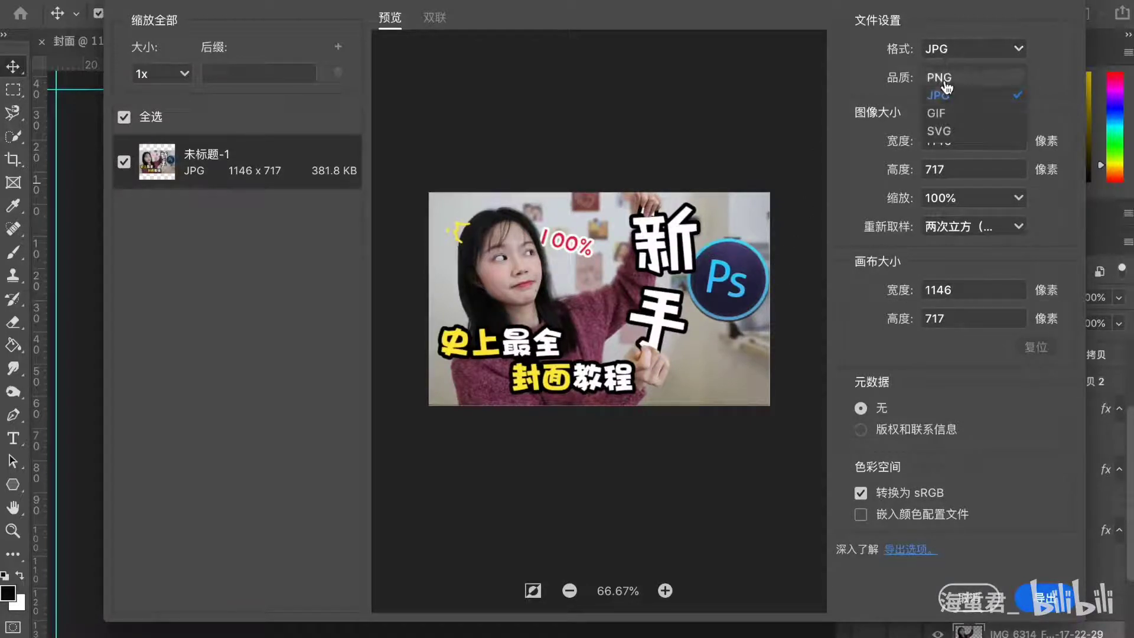